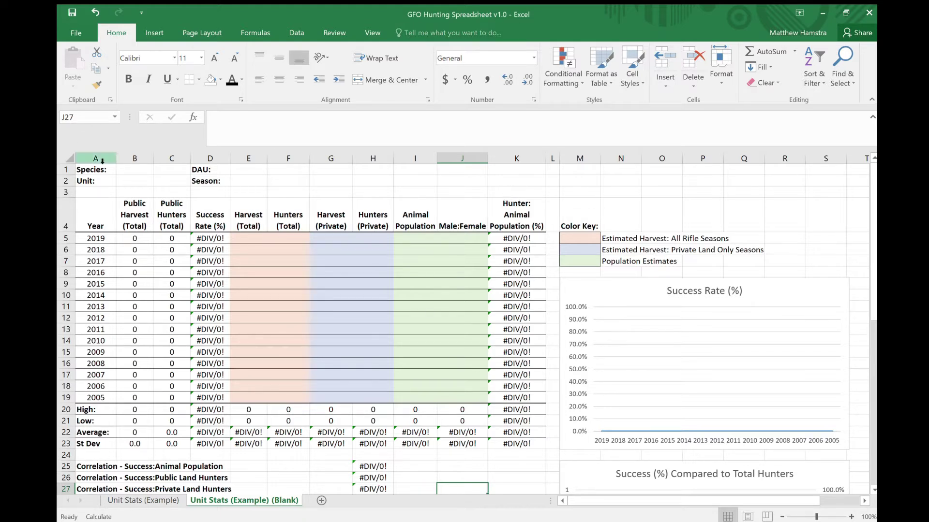
Look over the blank unit statistics sheet, including its data table, color key and charts
left_click(127, 170)
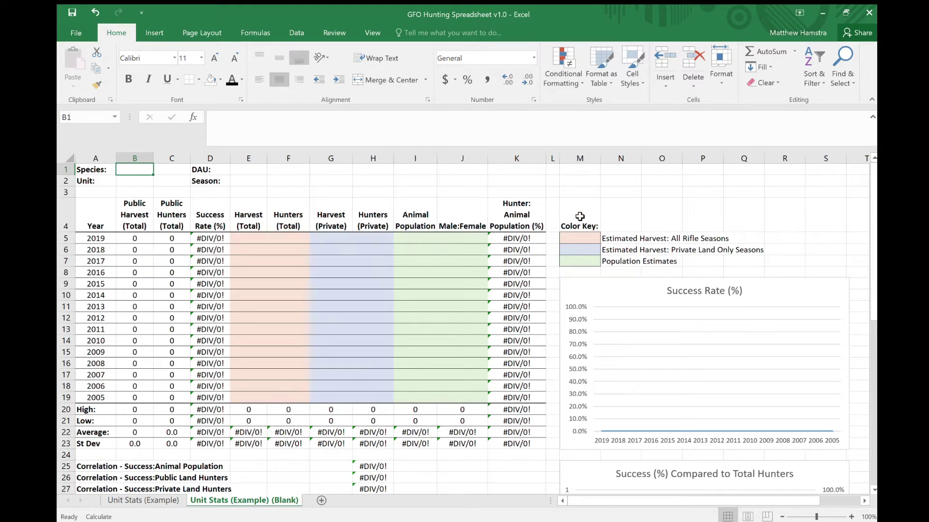
scroll(591, 252, "down", 14)
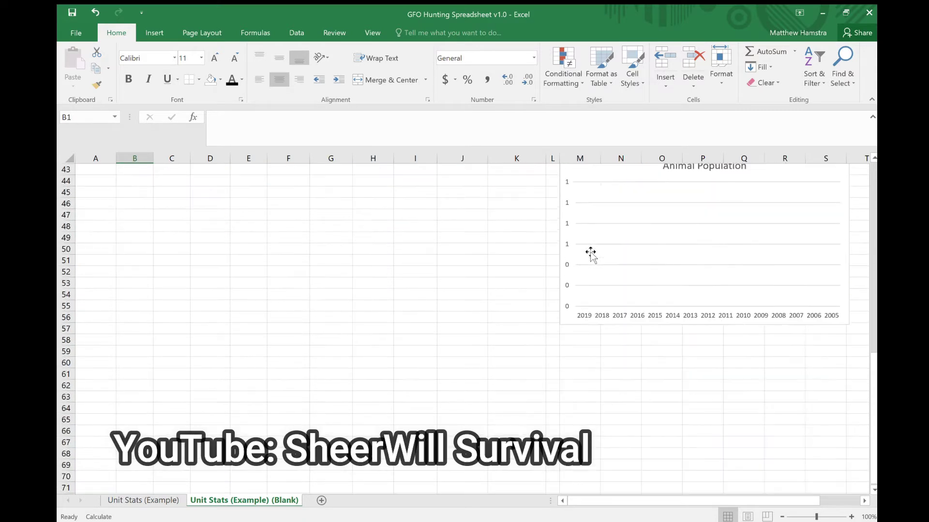
scroll(590, 252, "up", 14)
left_click(864, 500)
left_click(864, 501)
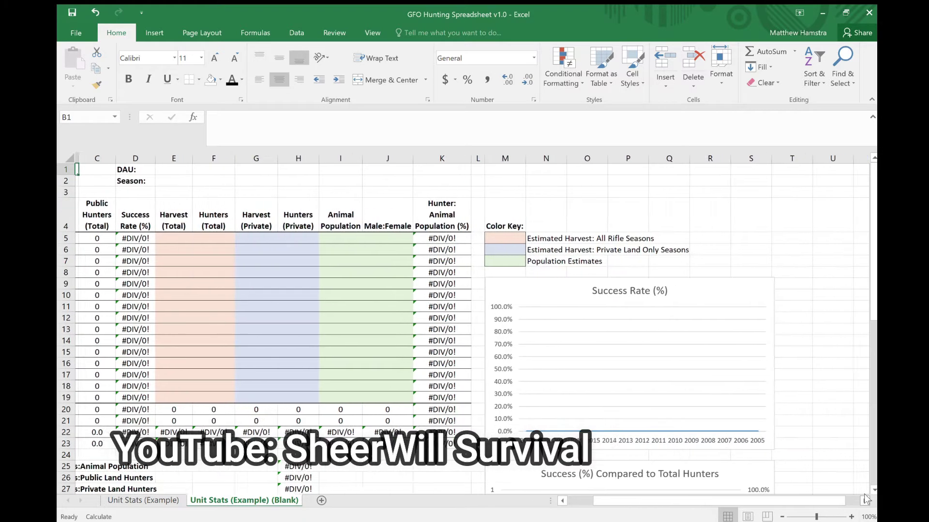
left_click(864, 501)
scroll(391, 377, "left", 3)
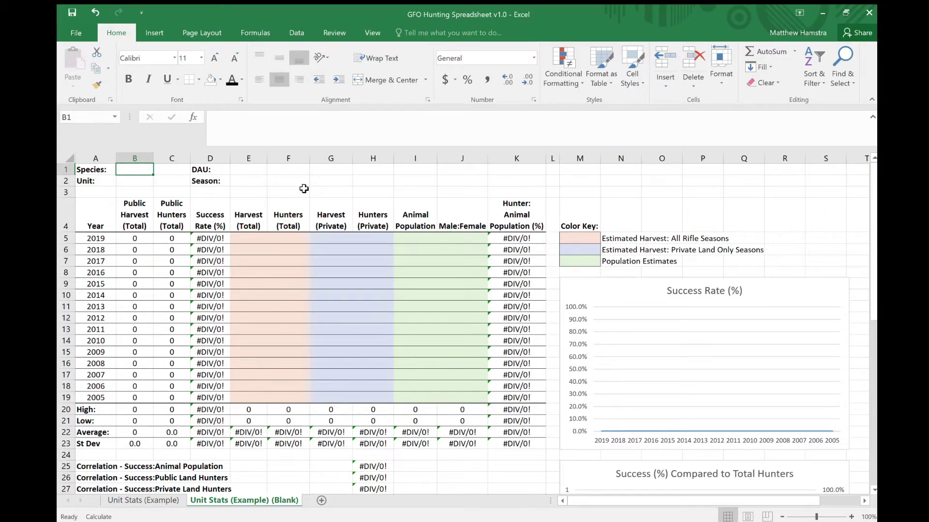
Fill in the sheet header with Elk as the species and 78 as the unit
left_click(135, 183)
left_click(134, 174)
type("Elk")
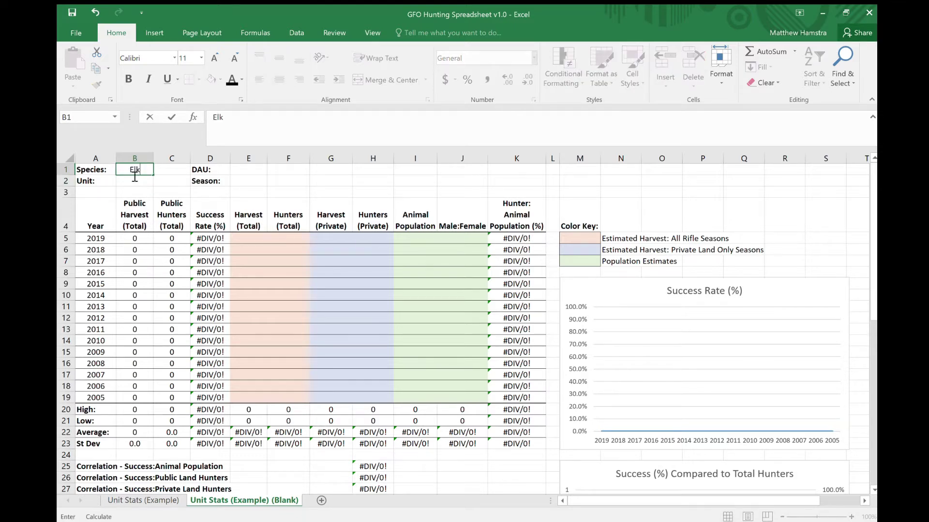
left_click(135, 180)
type("78")
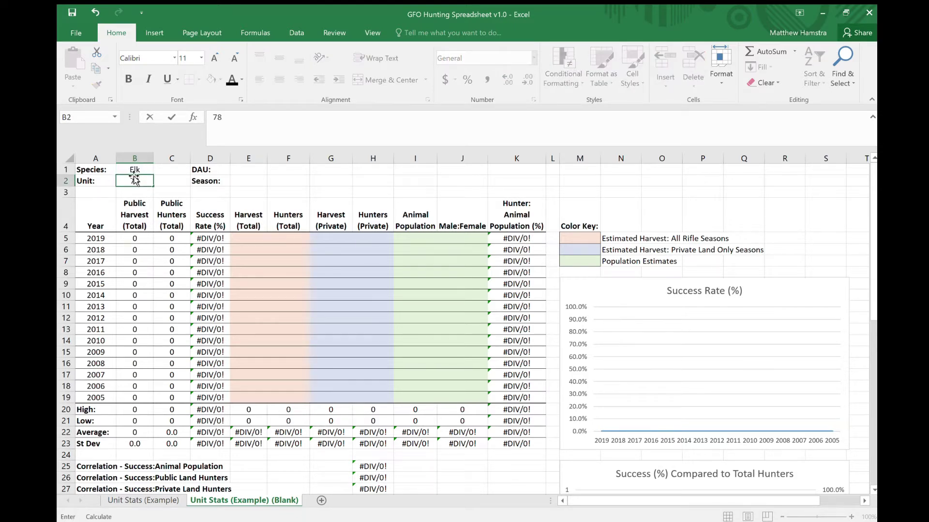
Set the header's DAU to 31 and the season to All Rifle
key("Tab")
key("Tab")
key("Tab")
key("Up")
type("31")
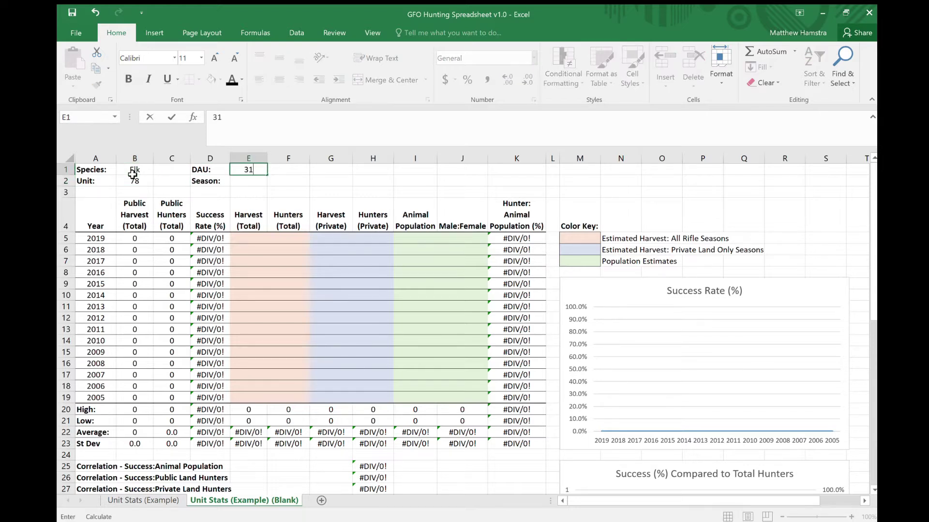
key("Return")
type("All Rifle")
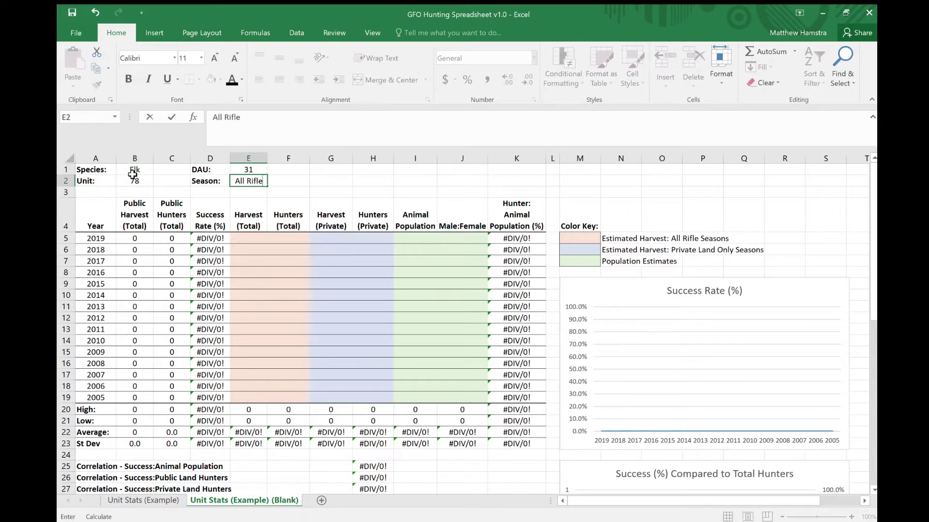
key("Return")
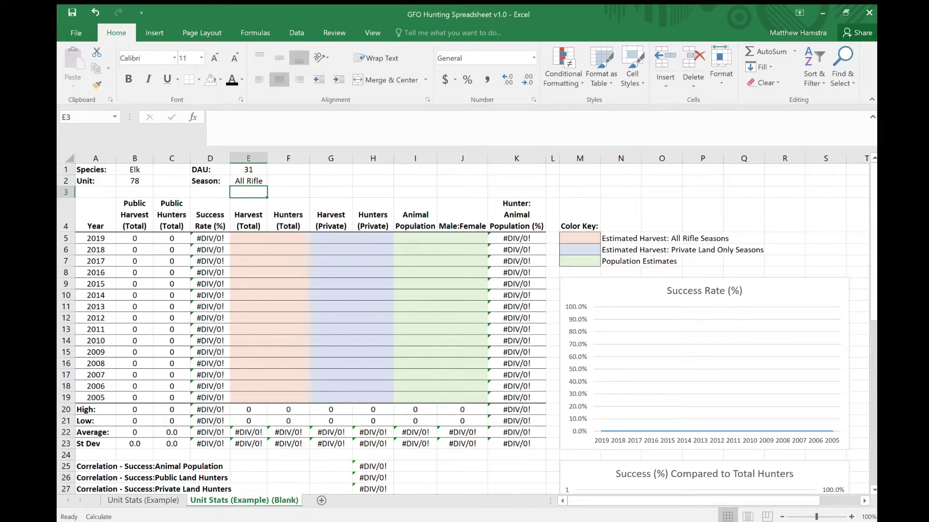
Switch to the browser and open the 2019 Estimated Harvest report from the Elk Hunting Statistics page
left_click(394, 521)
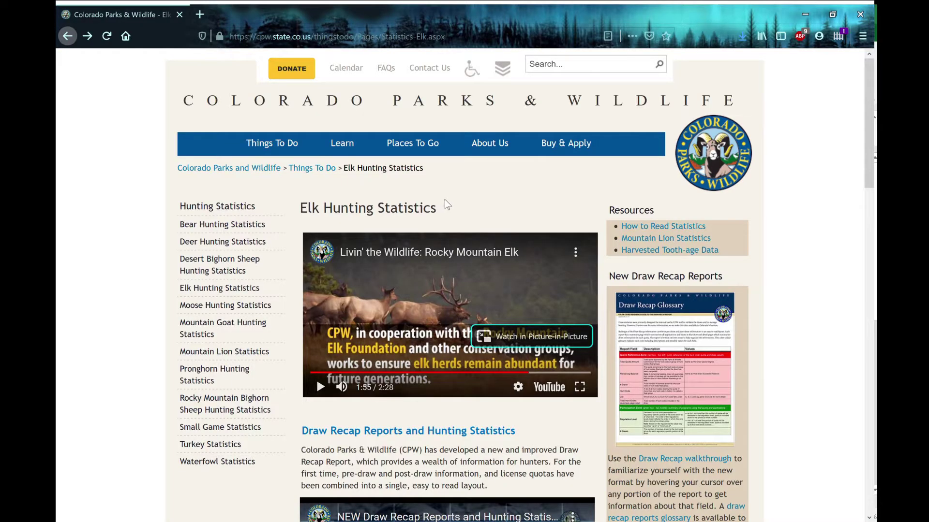
scroll(505, 213, "down", 10)
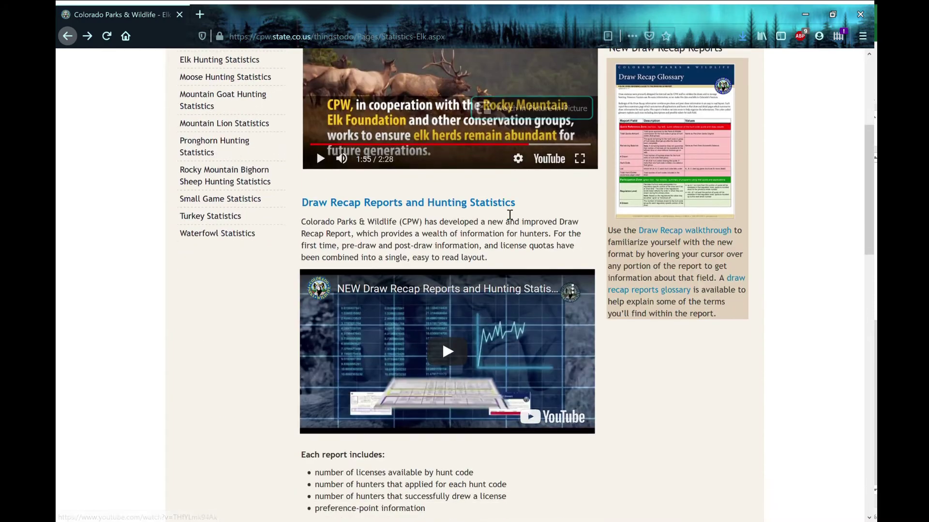
scroll(510, 214, "down", 6)
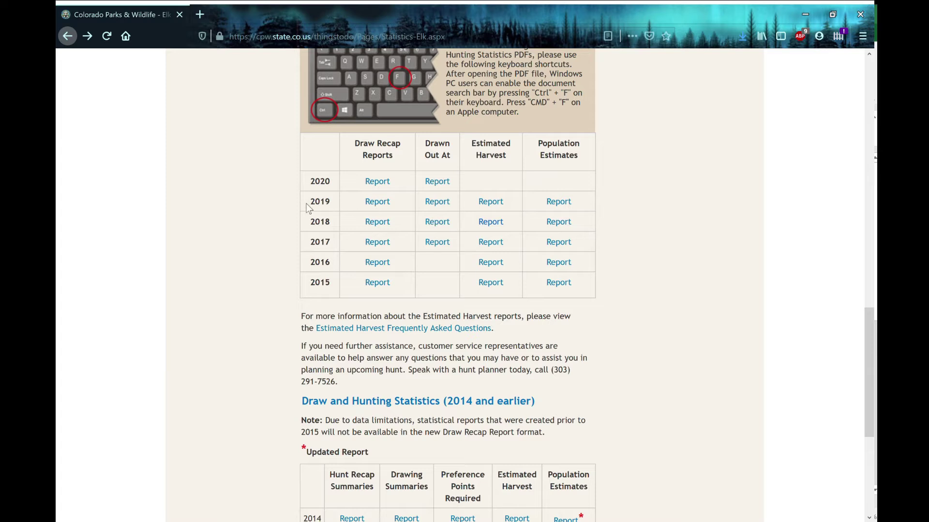
left_click_drag(307, 205, 574, 204)
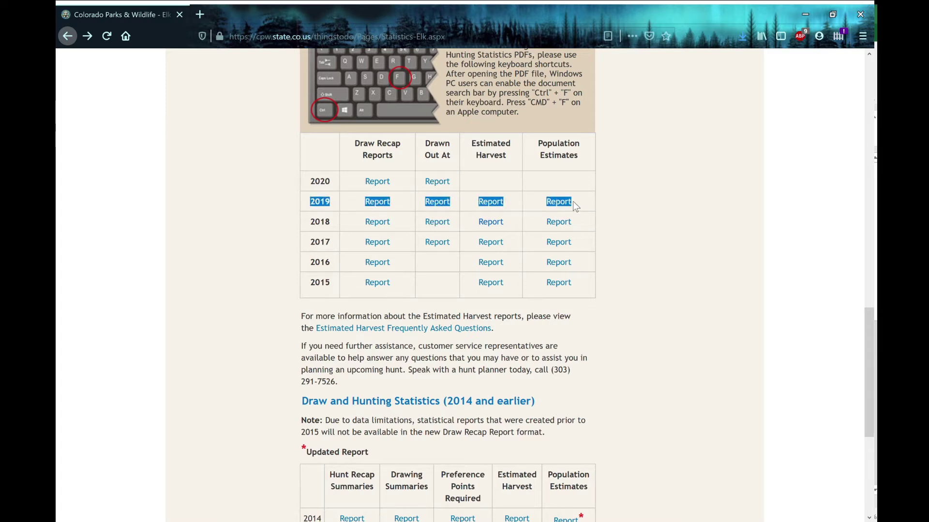
left_click(634, 207)
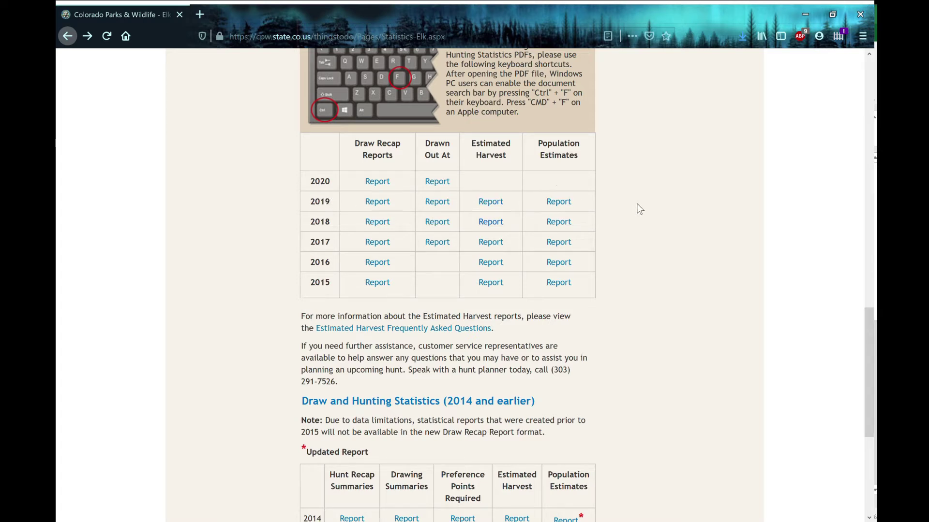
left_click(493, 202)
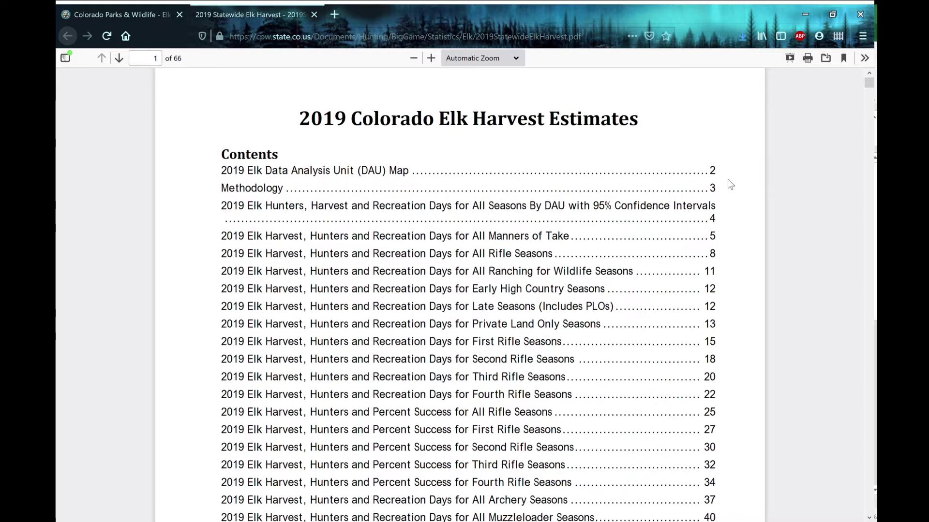
Go from the report's contents to the Harvest, Hunters and Recreation Days section for All Rifle Seasons
scroll(532, 206, "down", 2)
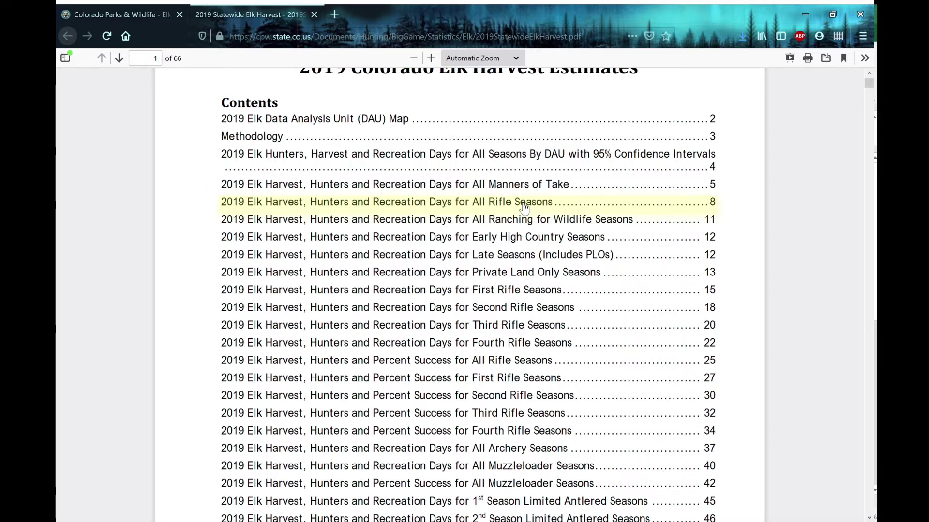
scroll(523, 208, "down", 5)
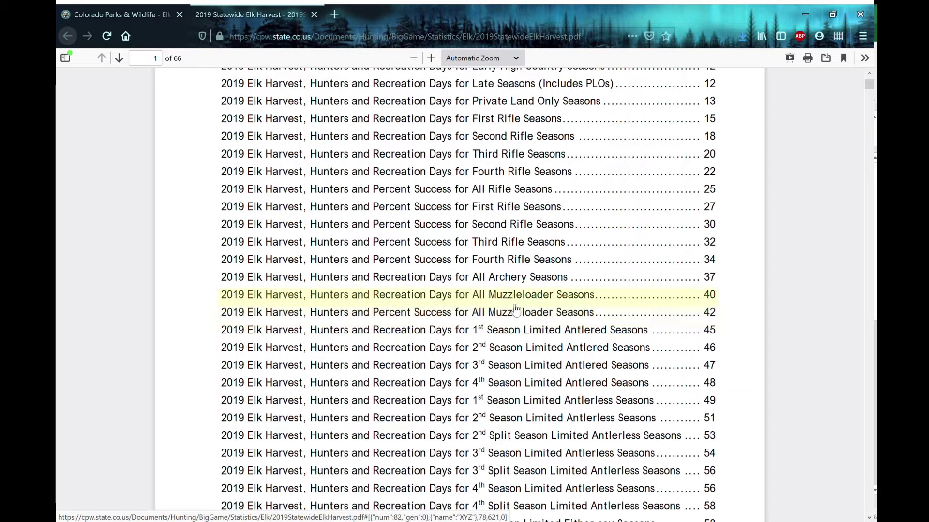
scroll(512, 283, "up", 2)
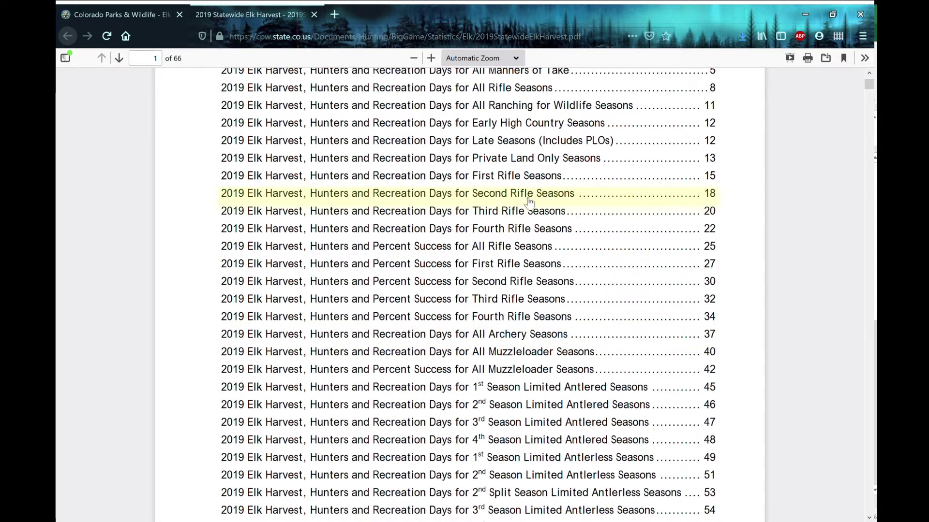
scroll(530, 202, "up", 2)
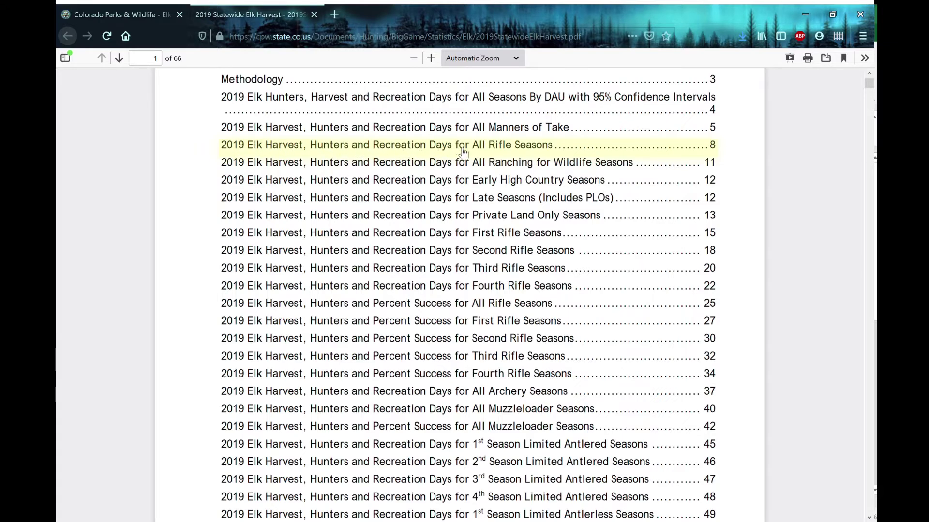
left_click(528, 154)
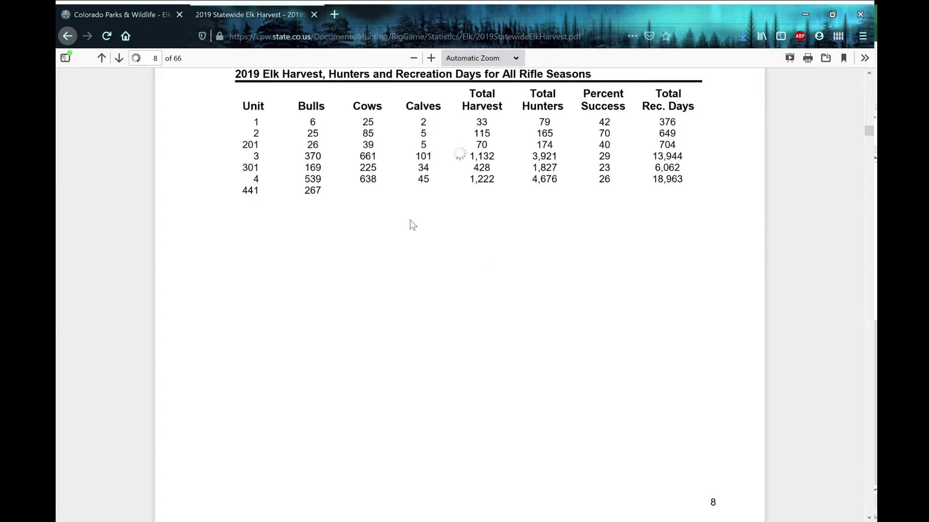
Find unit 78's total harvest and total hunters in the All Rifle Seasons table
scroll(271, 214, "down", 2)
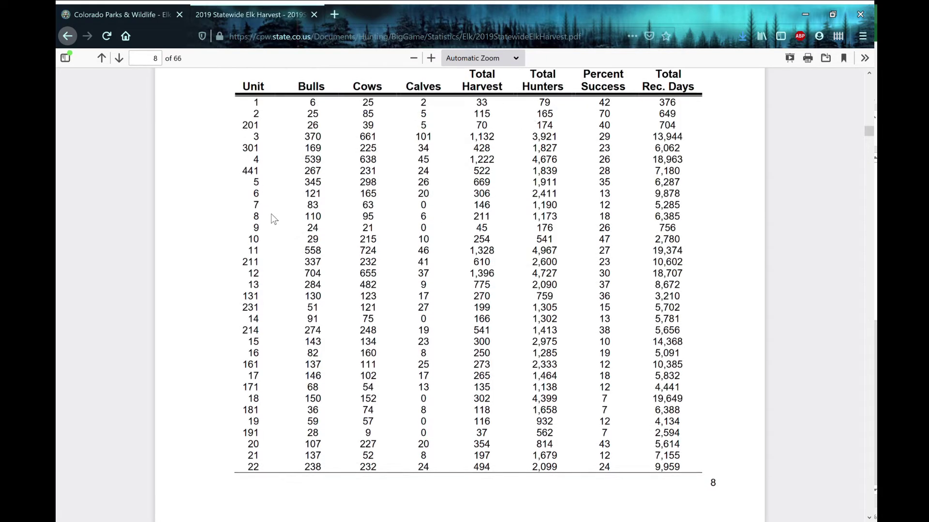
scroll(271, 213, "down", 12)
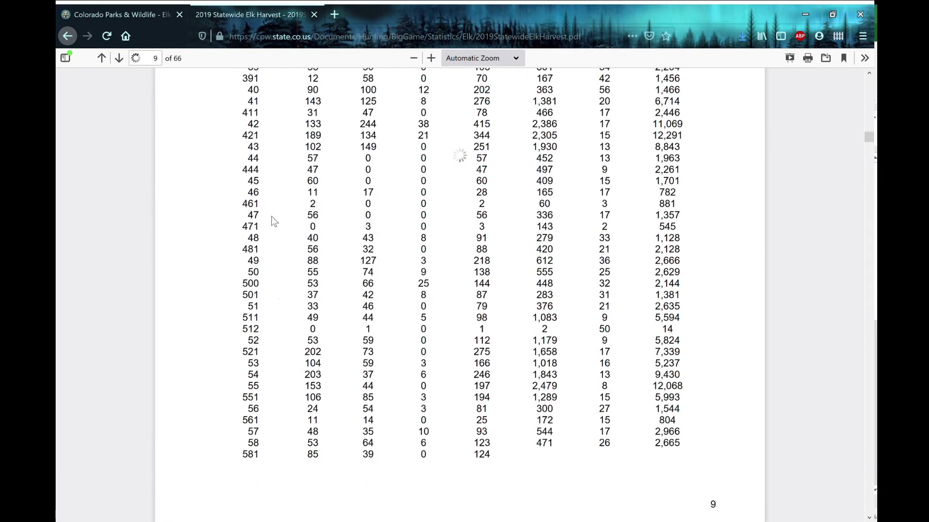
scroll(272, 216, "down", 10)
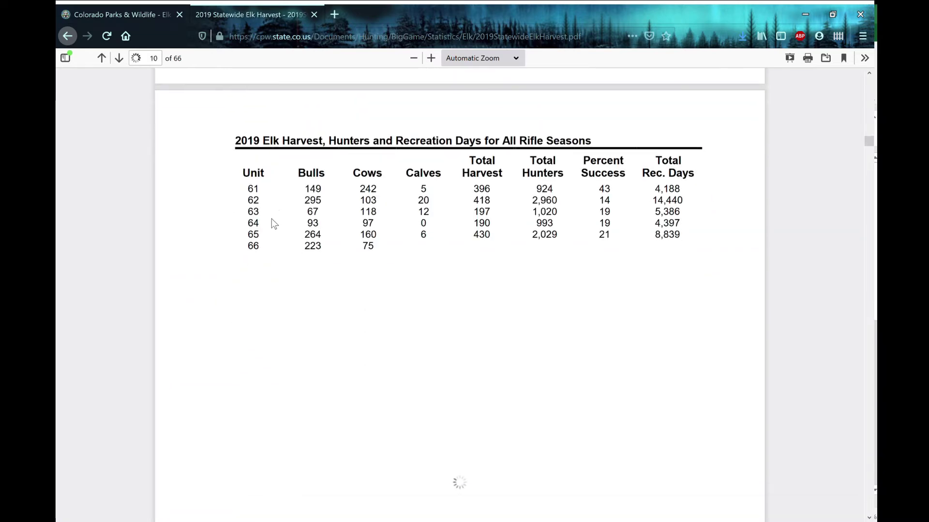
scroll(272, 218, "down", 1)
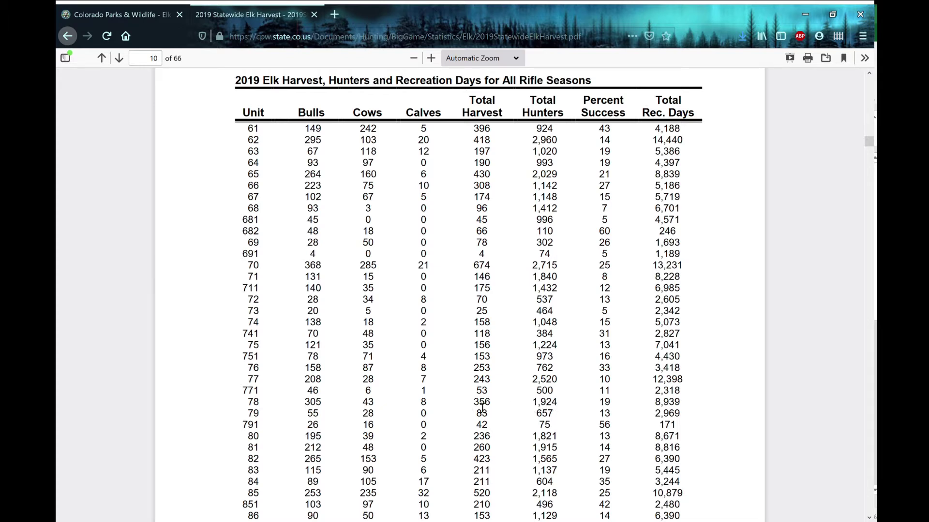
left_click_drag(519, 407, 563, 406)
Switch to Excel and enter 356 as the total harvest and 1,928 as the total hunters for 2019
key("alt+Tab")
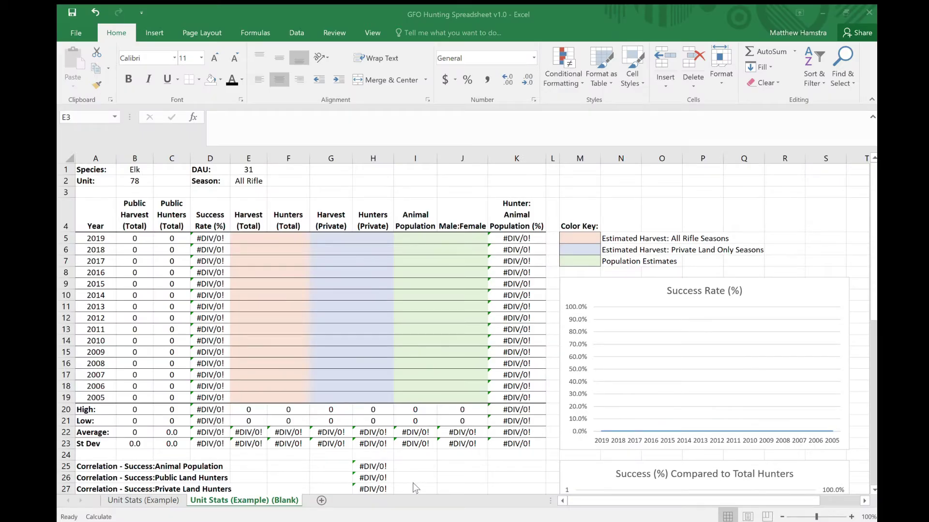
left_click(256, 239)
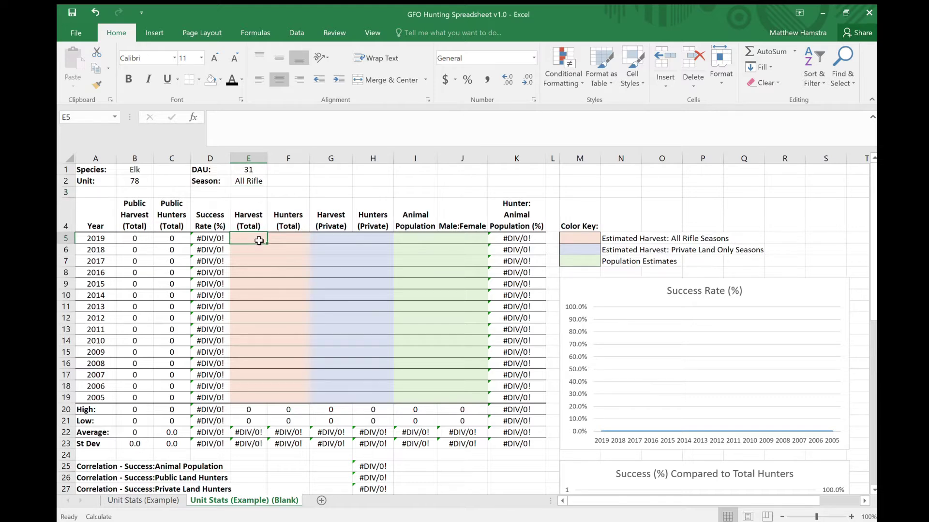
type("356")
key("Tab")
type("1,9")
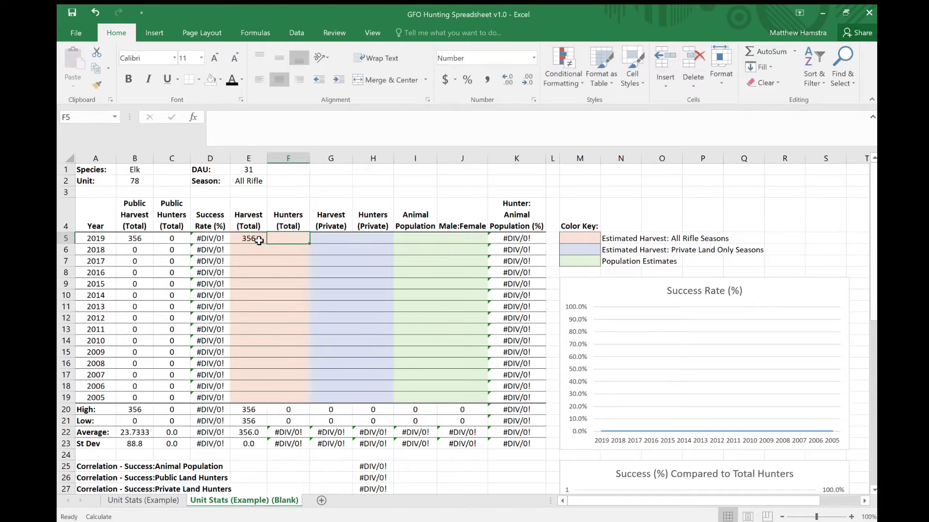
type("28")
key("Return")
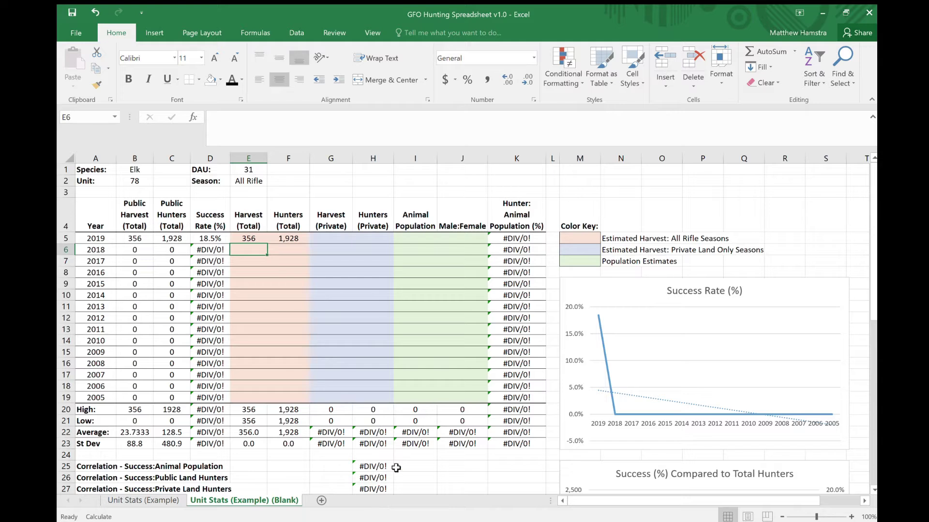
Recheck the harvest report and correct the 2019 total hunters in the spreadsheet to 1,924
key("alt+Tab")
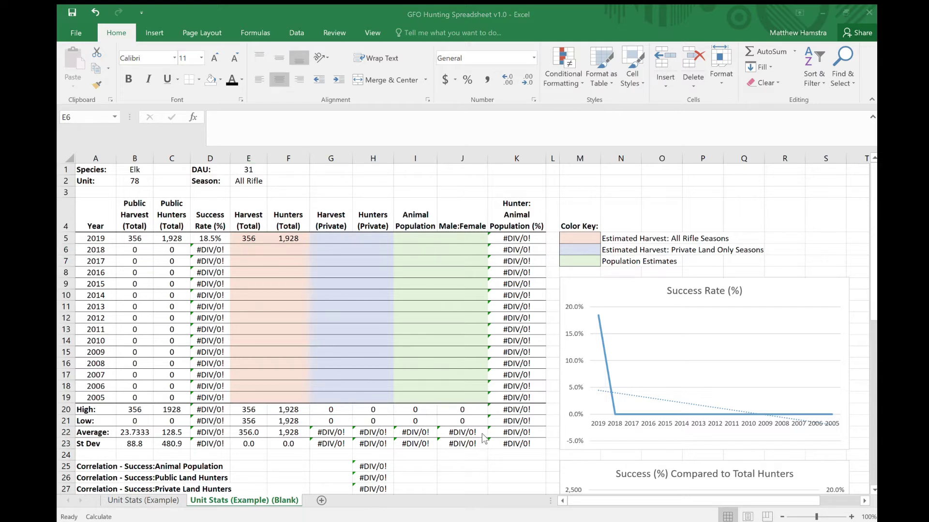
left_click(797, 4)
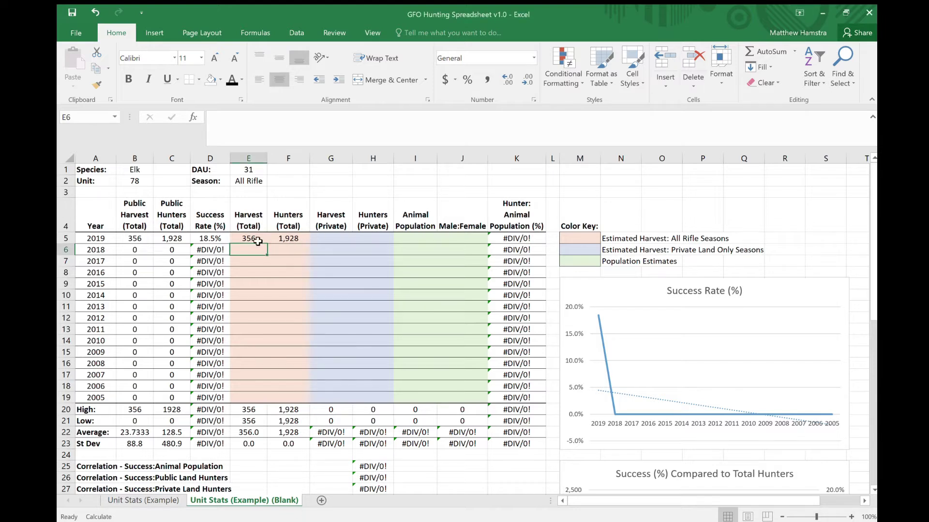
left_click(286, 239)
type("1,9")
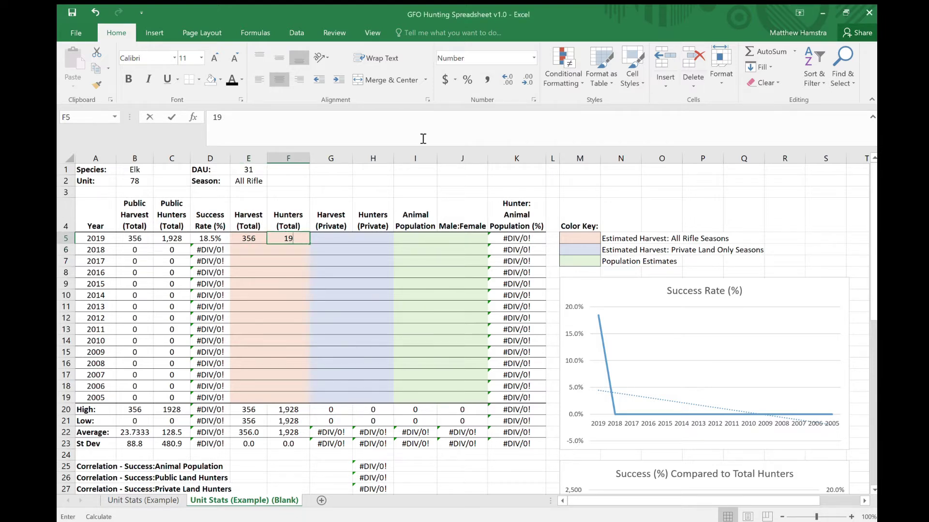
type("24")
key("Return")
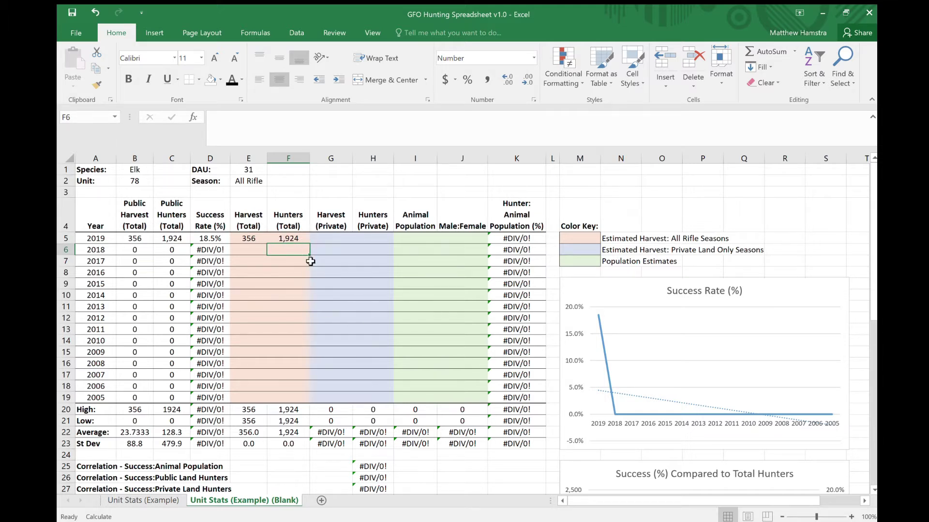
Switch to the browser's harvest report and find unit 78 in the 2019 Private Land Only Seasons table
key("alt+Tab")
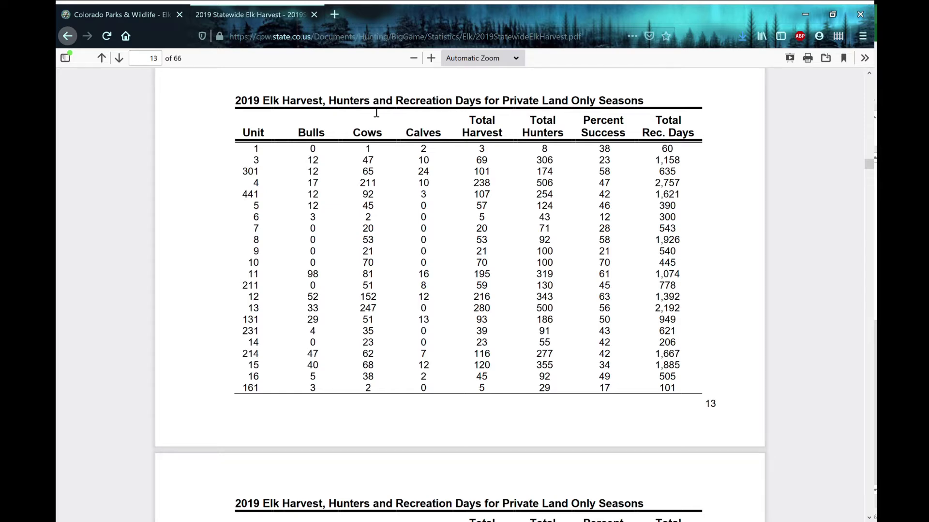
scroll(255, 145, "down", 15)
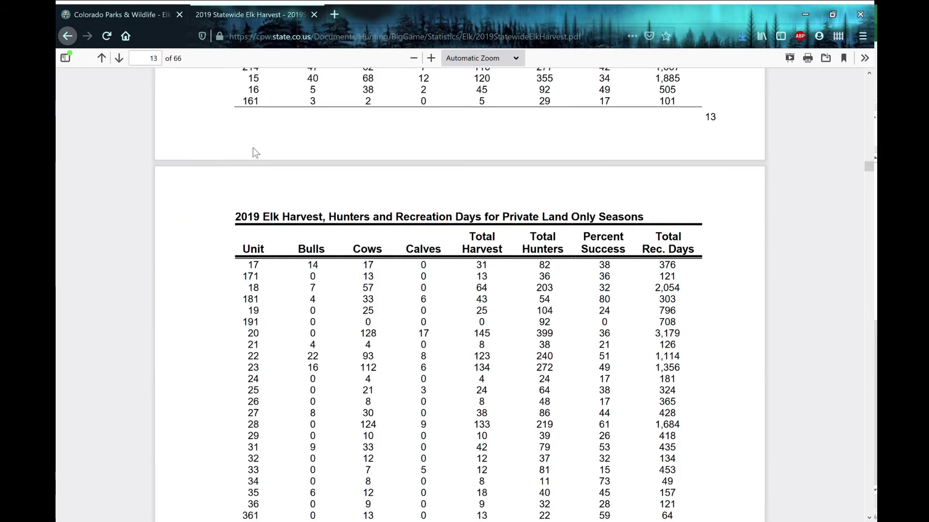
scroll(255, 152, "down", 10)
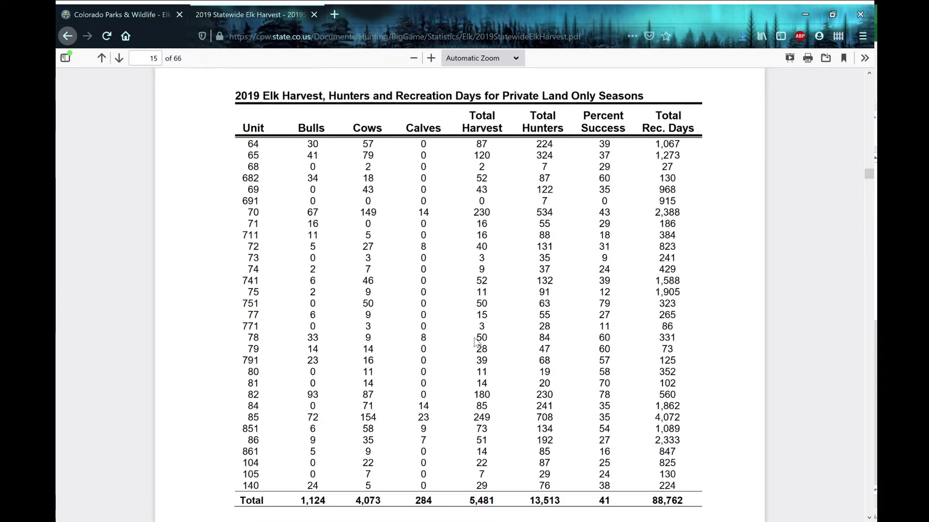
Switch to Excel and enter 50 as the private harvest and 84 as the private hunters for 2019
key("alt+Tab")
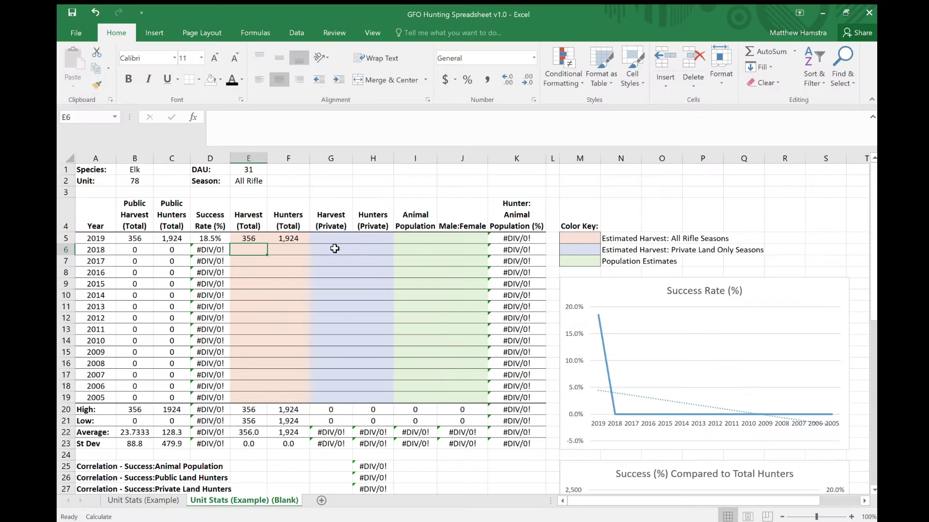
left_click(325, 241)
type("50")
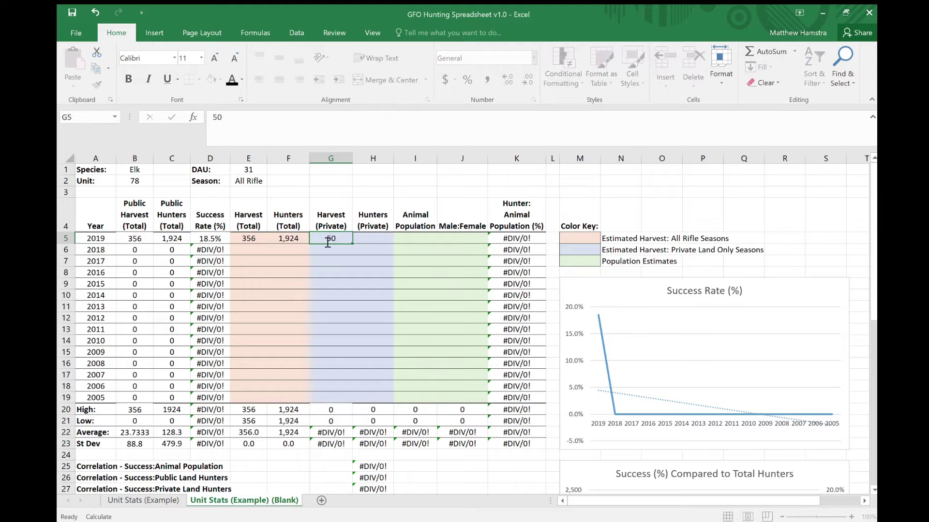
key("Tab")
type("84")
key("Return")
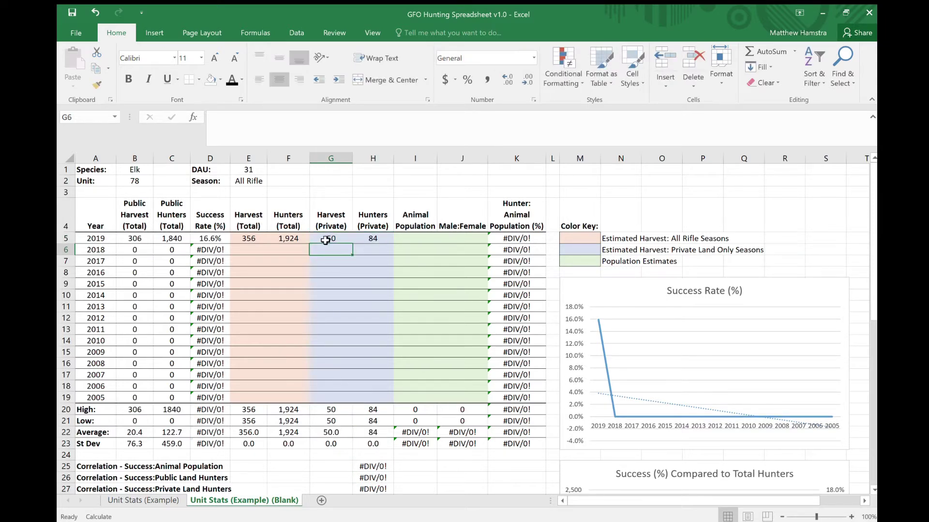
Switch to the browser, open the 2019 elk population estimates report and find the post-hunt estimate and bull/cow ratio for unit 78's DAU 31
left_click(418, 239)
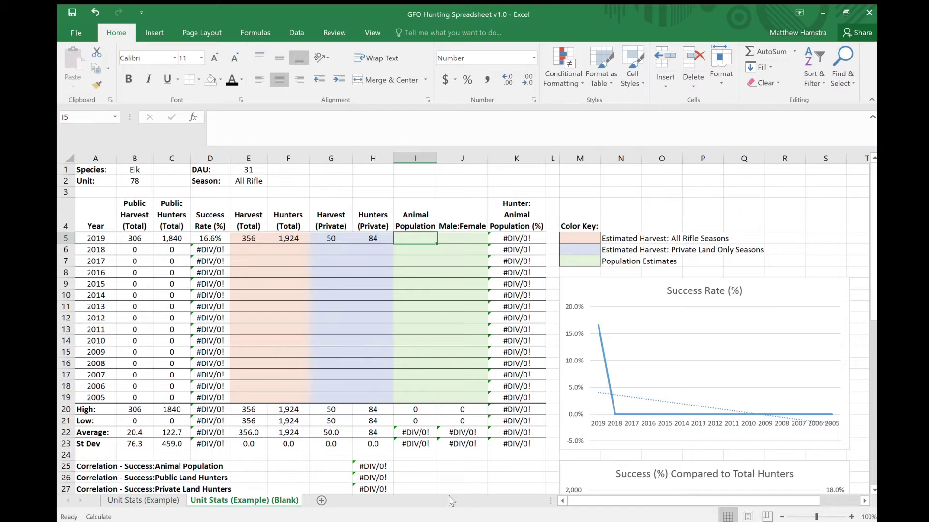
key("alt+Tab")
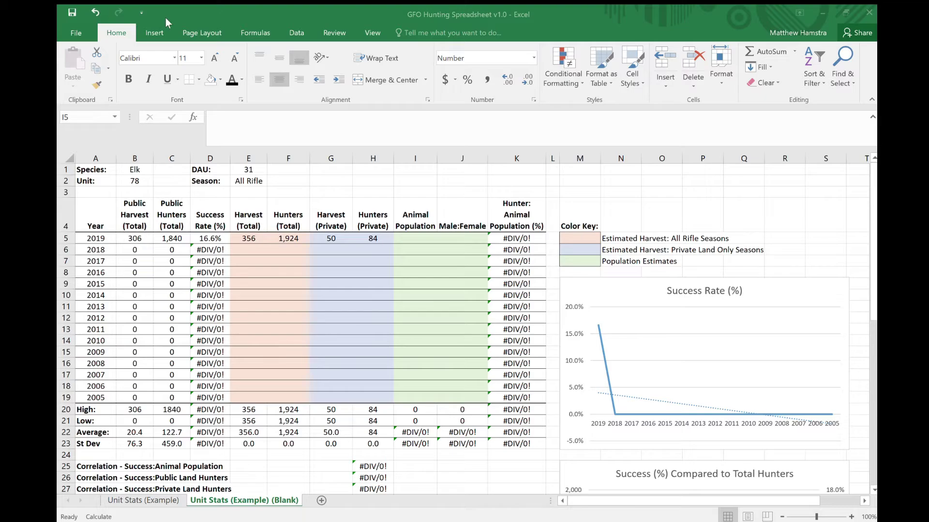
key("alt+Tab")
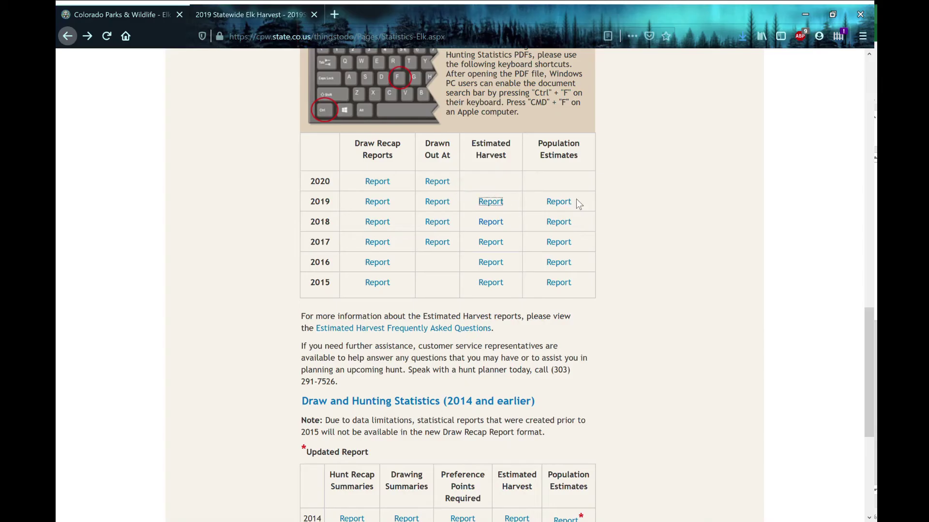
left_click(560, 203)
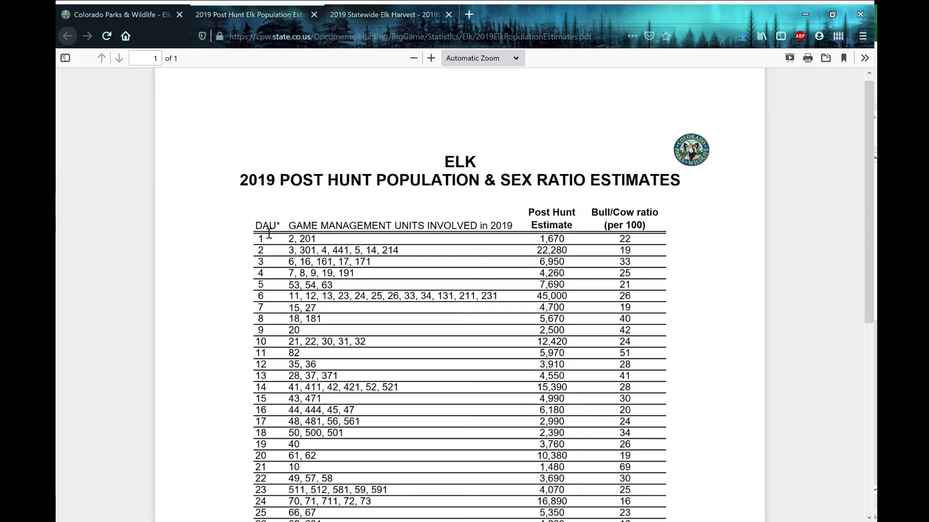
scroll(278, 235, "down", 5)
scroll(278, 235, "down", 3)
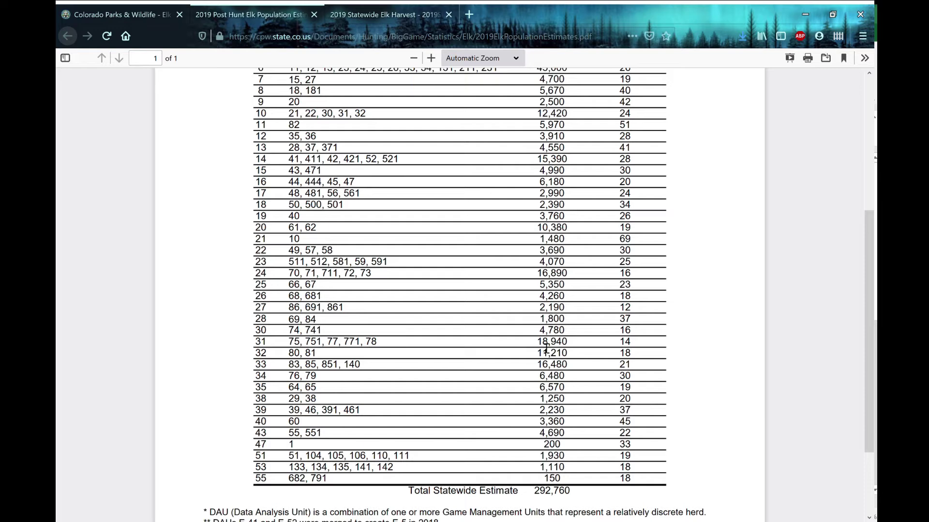
left_click_drag(543, 346, 632, 346)
Switch to Excel and enter 18,940 as the animal population and 14 as the male-to-female ratio for 2019
key("alt+Tab")
type("18940")
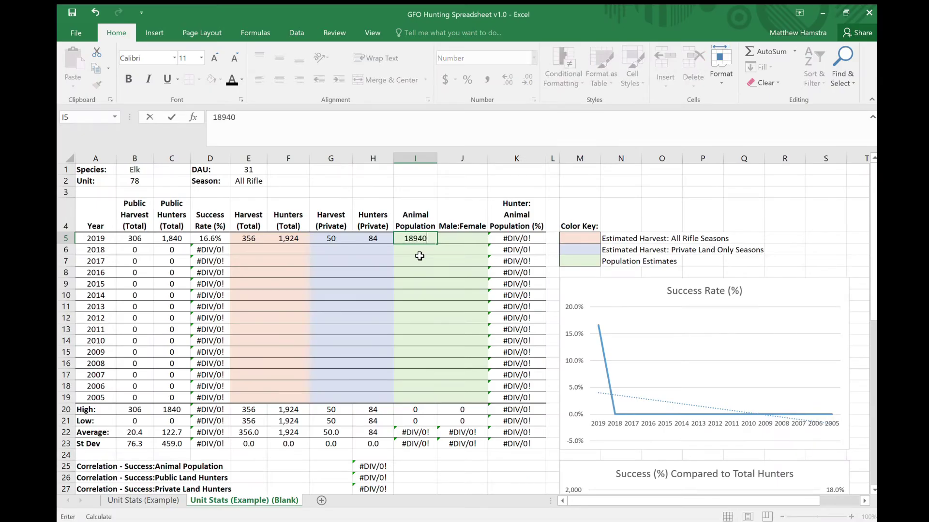
key("Tab")
type("14")
key("Return")
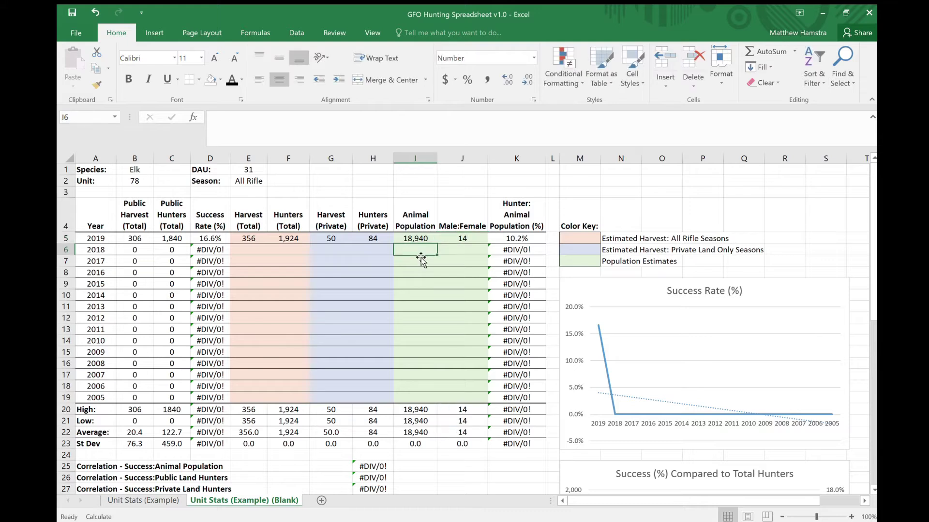
left_click(458, 190)
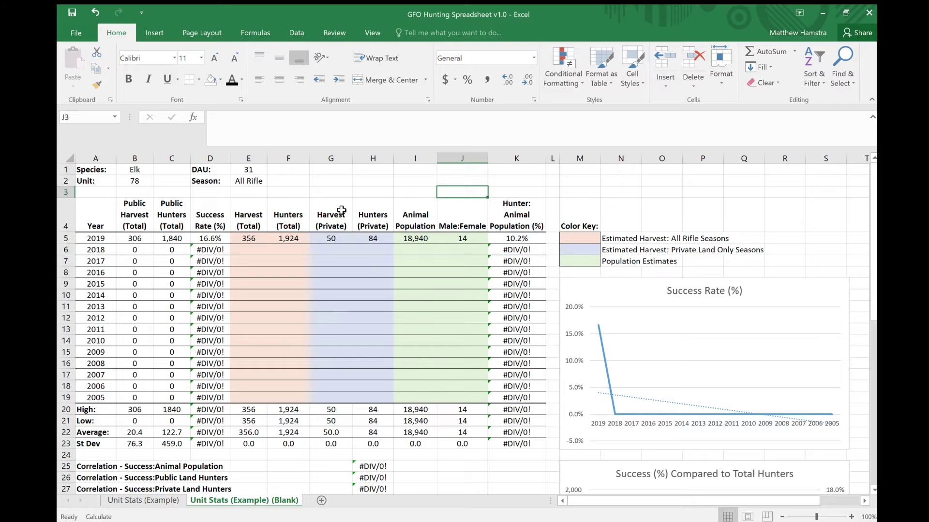
Open the filled-in Unit Stats (Example) sheet and review its Hunter: Animal Population (%) column
left_click(149, 502)
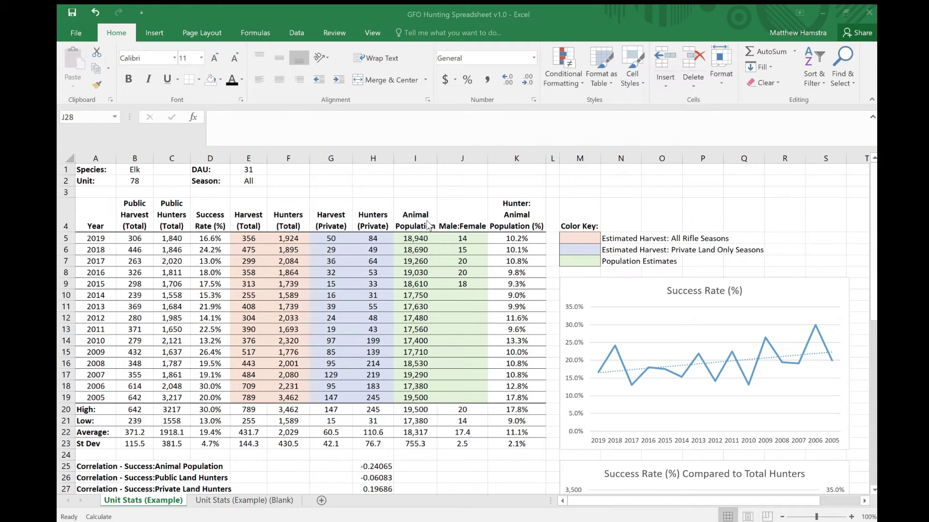
left_click(532, 203)
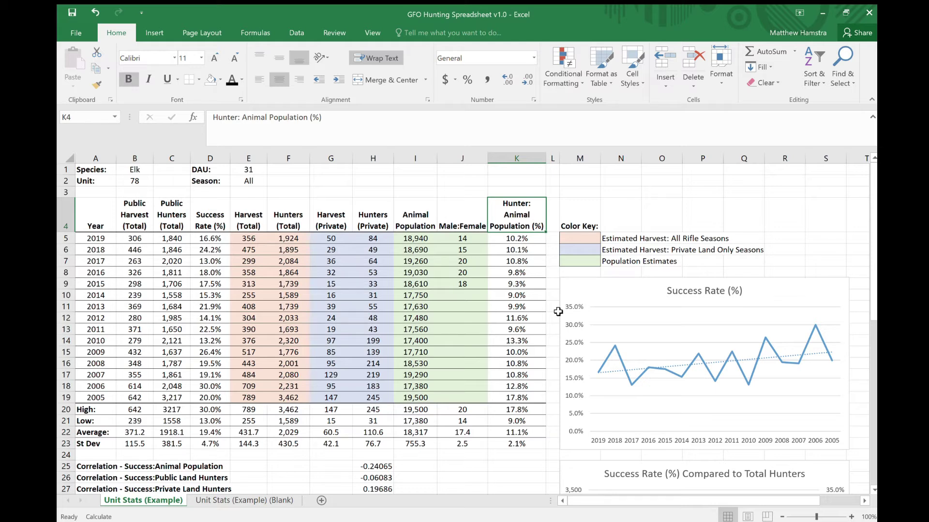
left_click(555, 379)
Examine the High, Low, Average and St Dev summary rows, including the average and standard deviation of the public harvest
scroll(524, 360, "down", 3)
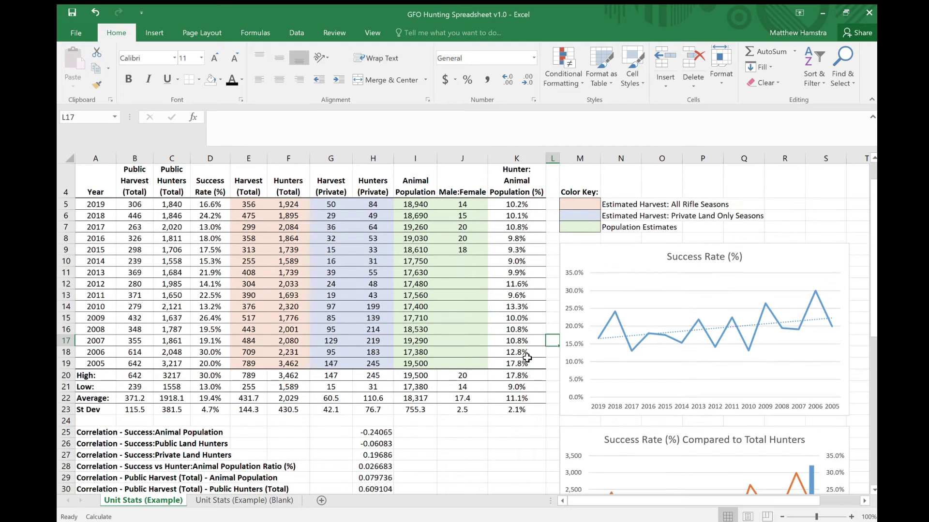
left_click(102, 319)
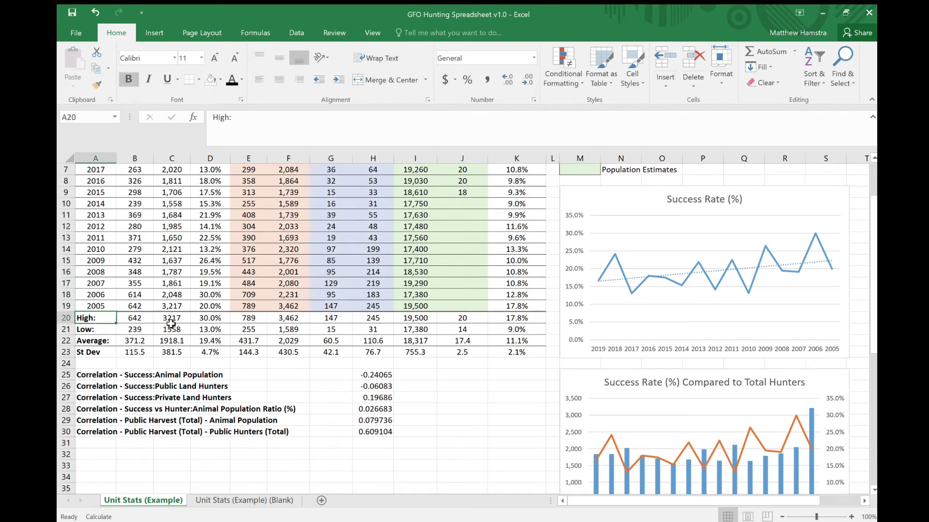
left_click(107, 334)
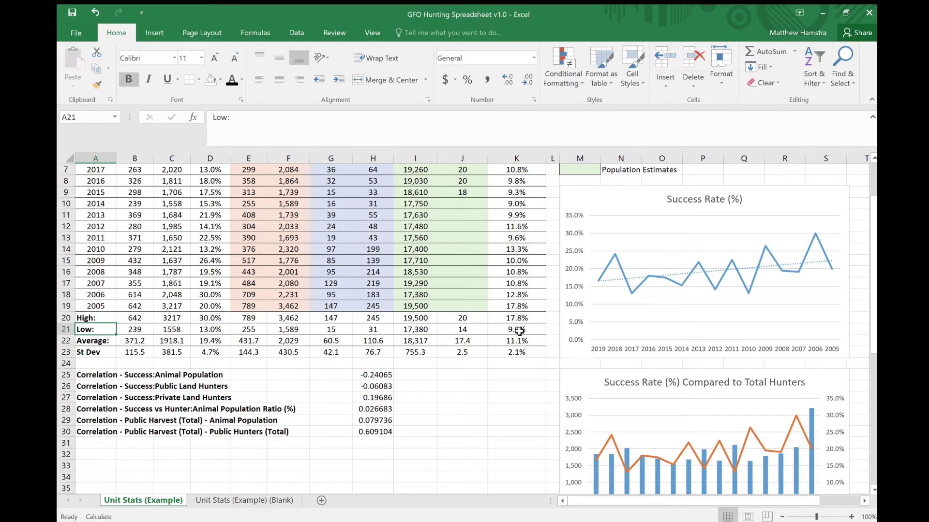
left_click(113, 343)
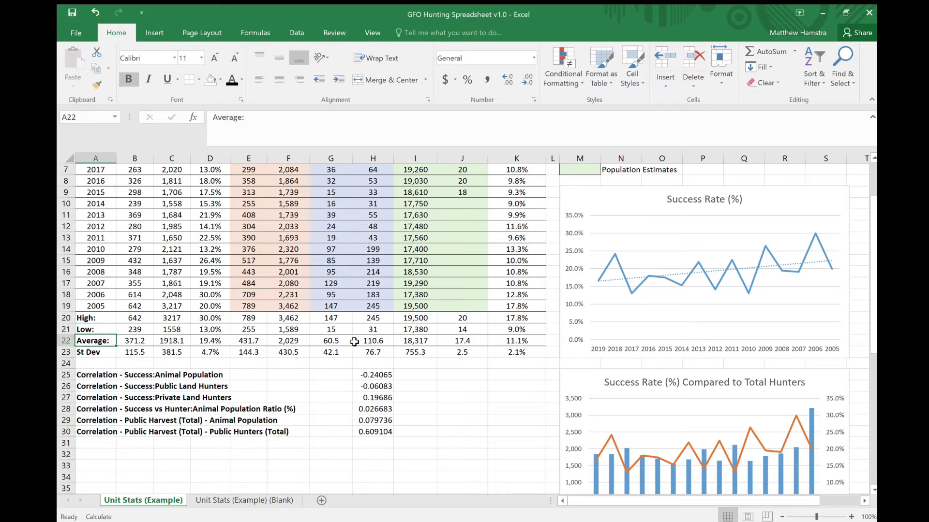
left_click(99, 357)
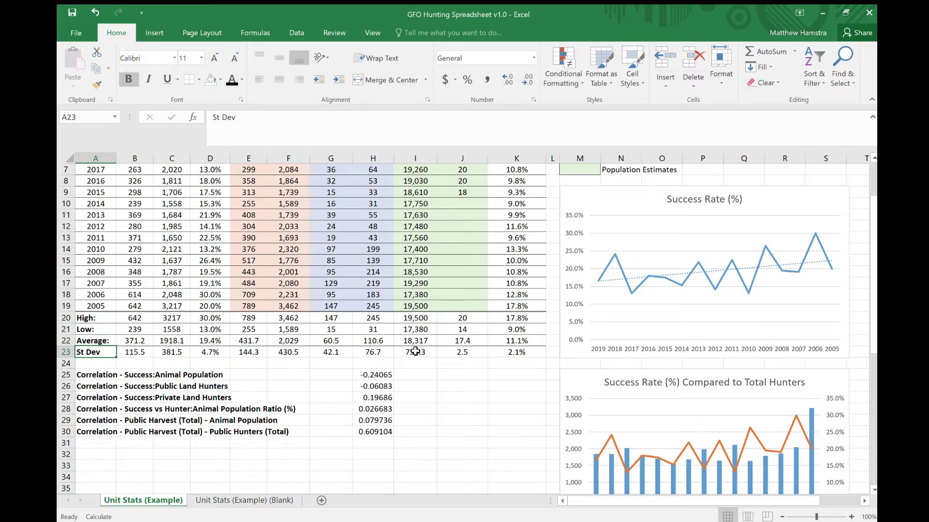
scroll(517, 357, "up", 2)
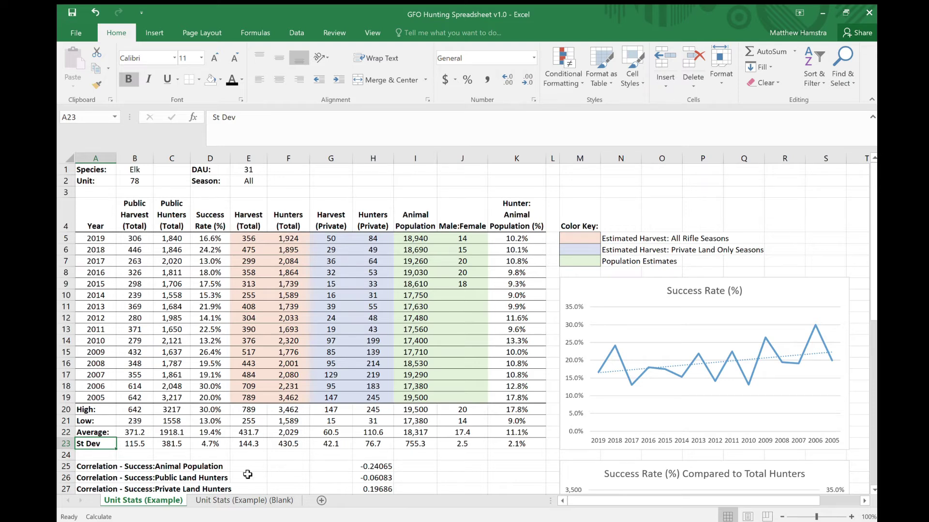
left_click(142, 433)
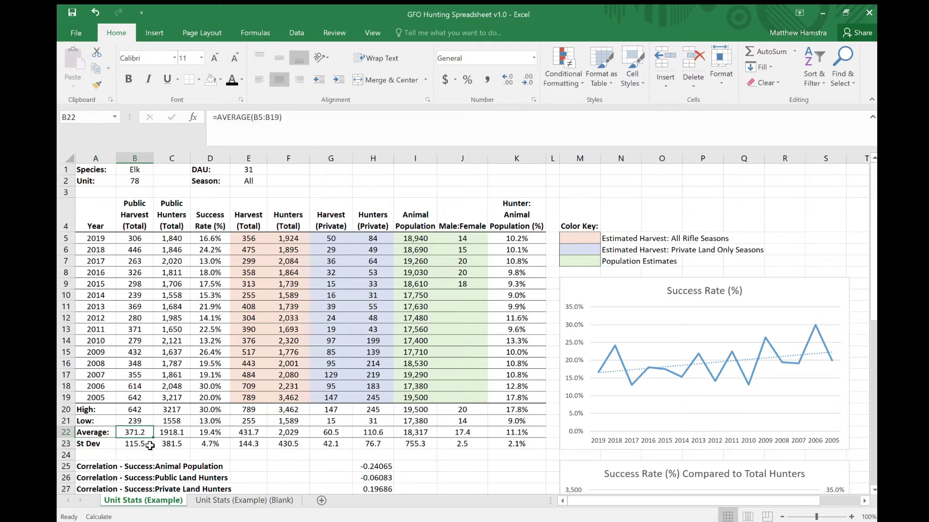
left_click(150, 445)
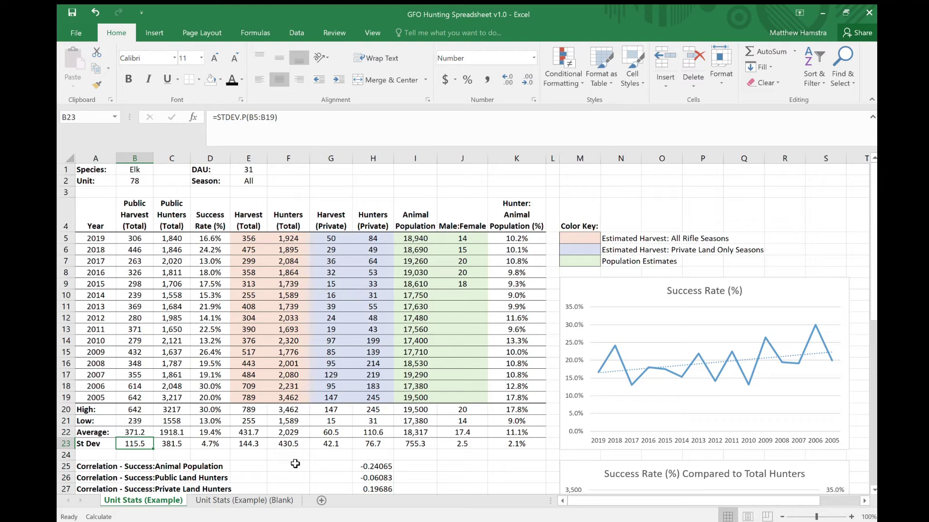
Review the Success Rate, Success Rate Compared to Total Hunters and Animal Population charts
scroll(295, 464, "down", 1)
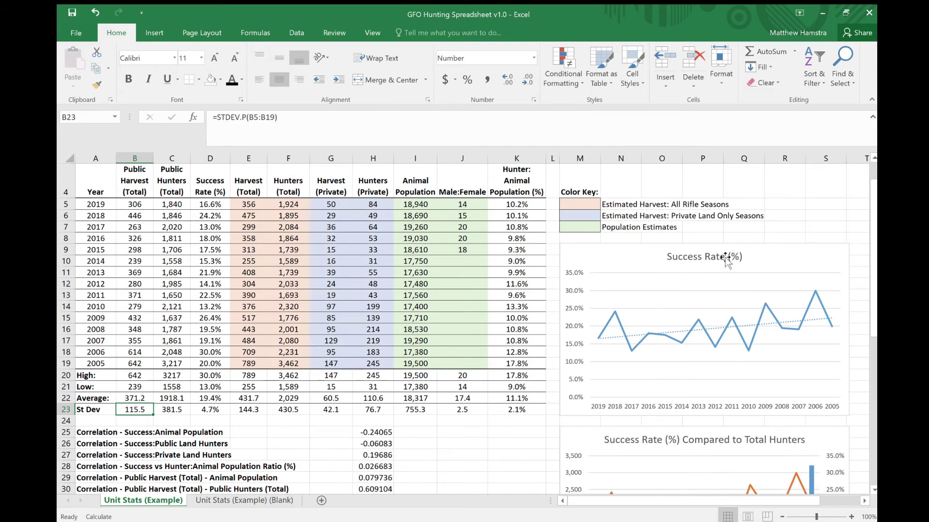
scroll(724, 257, "down", 1)
scroll(725, 257, "down", 2)
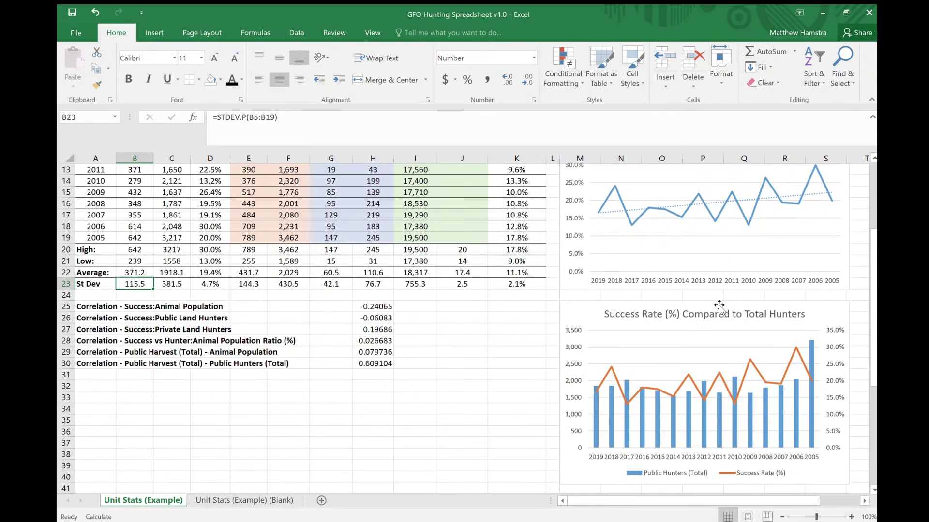
scroll(718, 314, "down", 5)
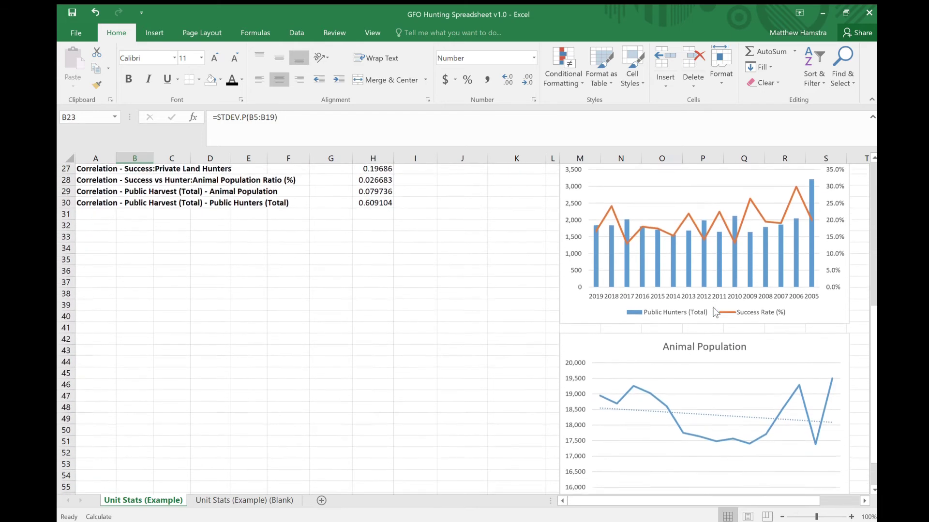
scroll(722, 361, "down", 1)
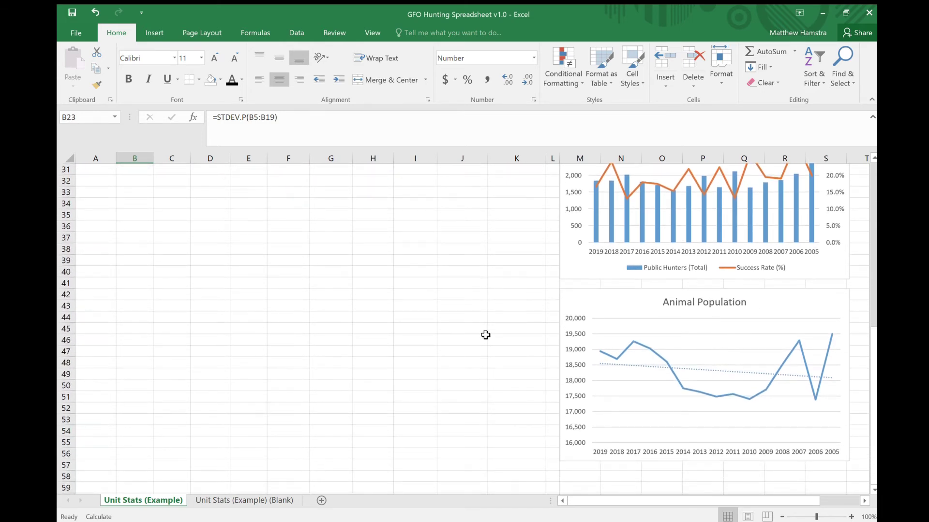
Examine the six correlation rows below the statistics, especially the one between total public harvest and total public hunters
scroll(486, 335, "up", 7)
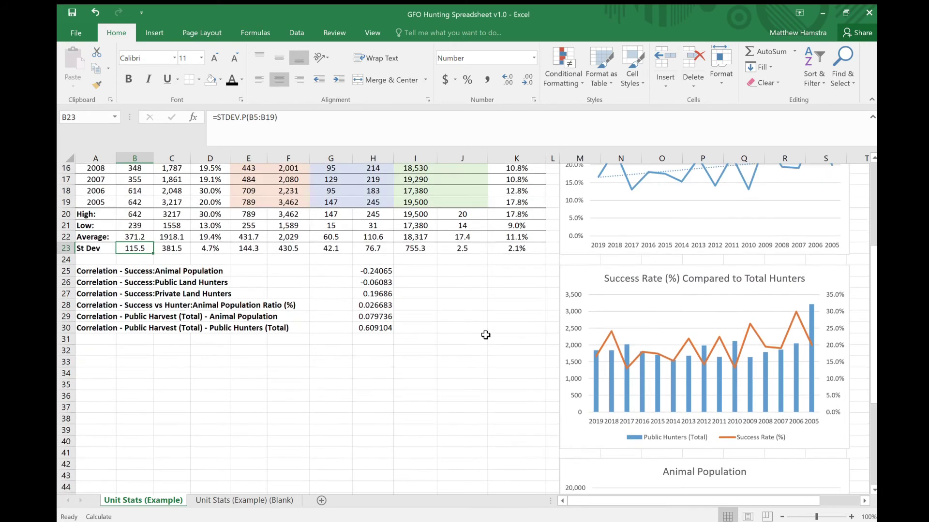
scroll(97, 349, "up", 1)
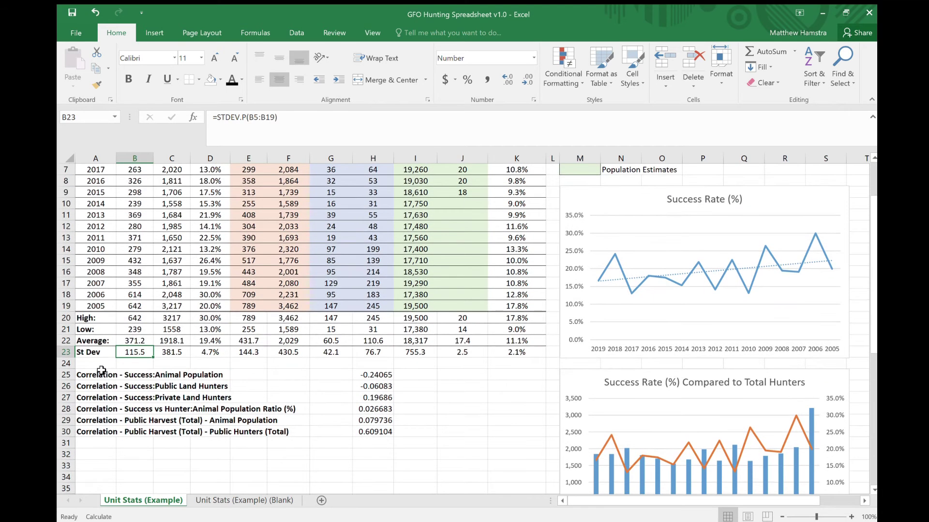
left_click(102, 374)
left_click(102, 388)
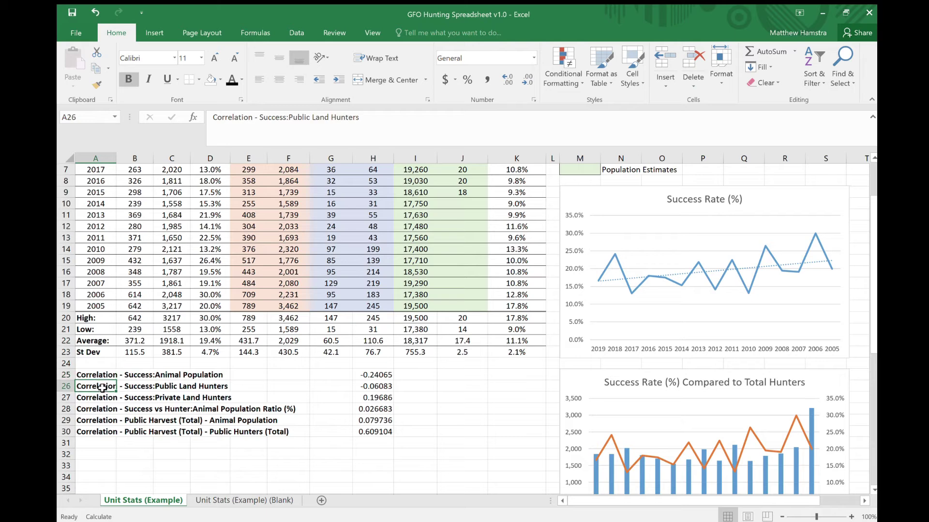
left_click(102, 400)
left_click(104, 409)
left_click(103, 420)
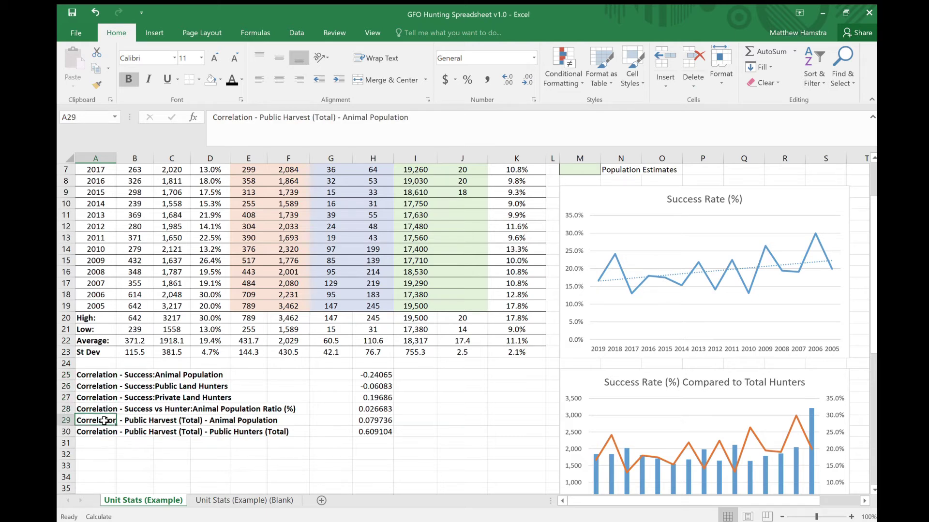
left_click(102, 432)
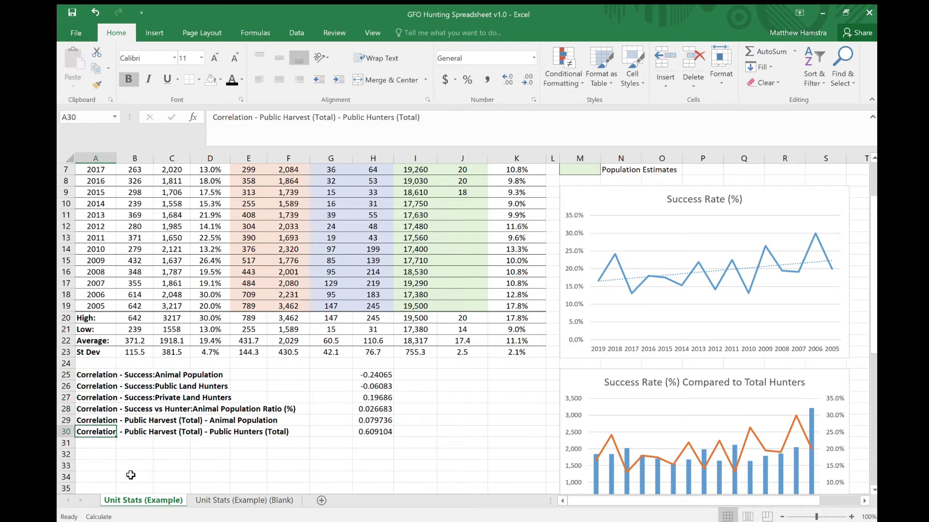
left_click(98, 444)
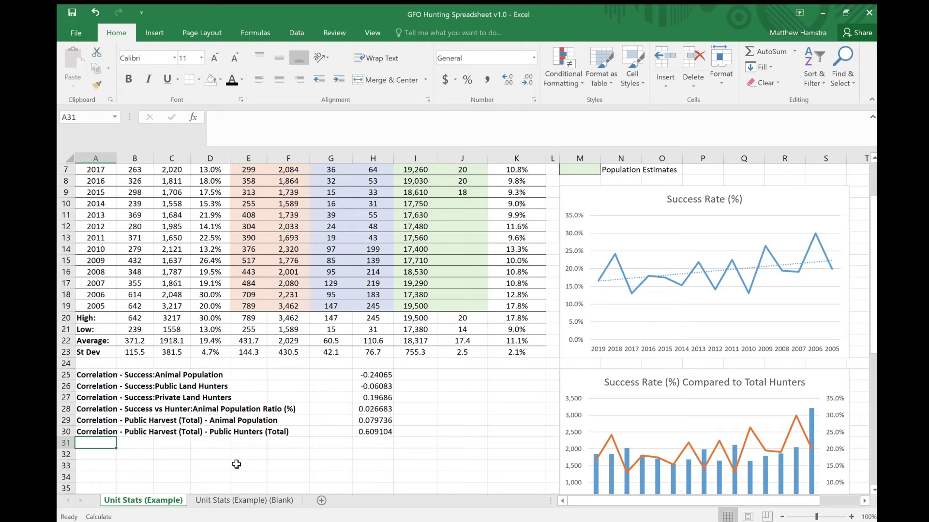
left_click_drag(99, 431, 374, 433)
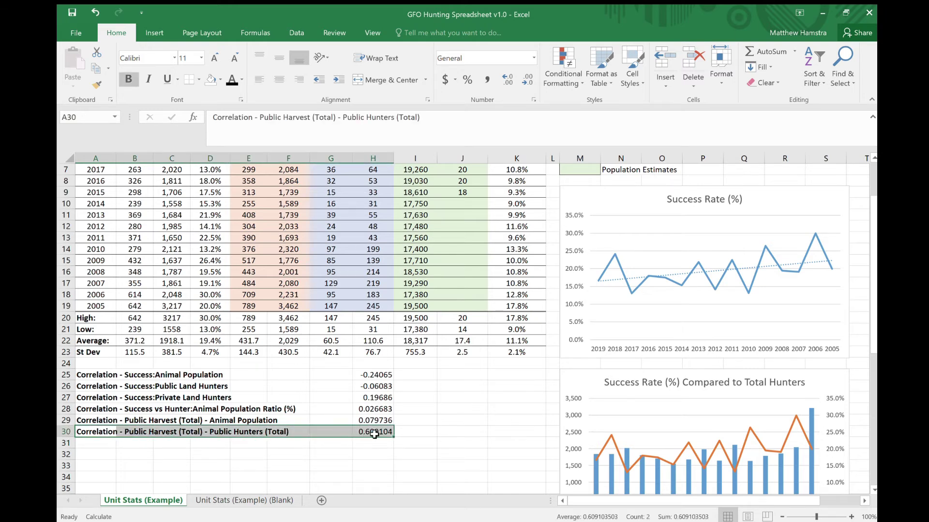
left_click(443, 436)
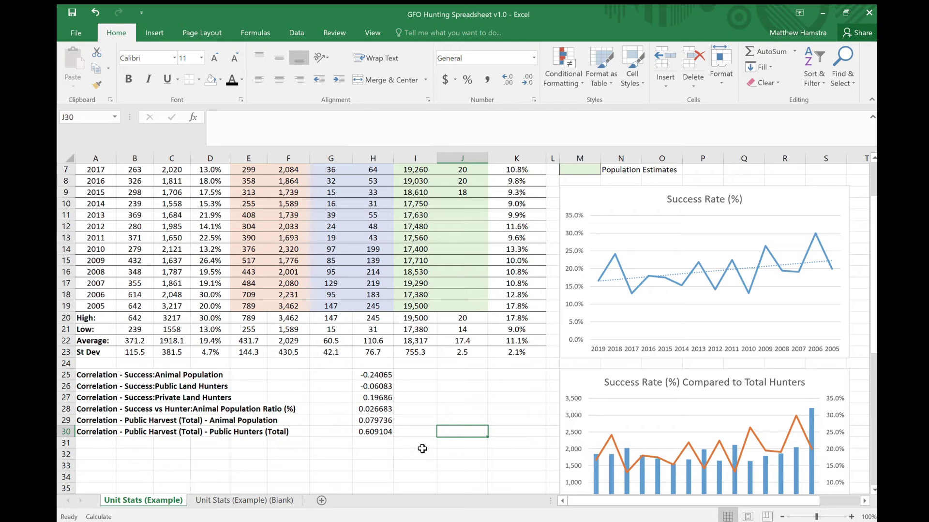
Compare the public harvest totals for 2005 and 2006 with those for 2016 through 2019
scroll(422, 448, "up", 2)
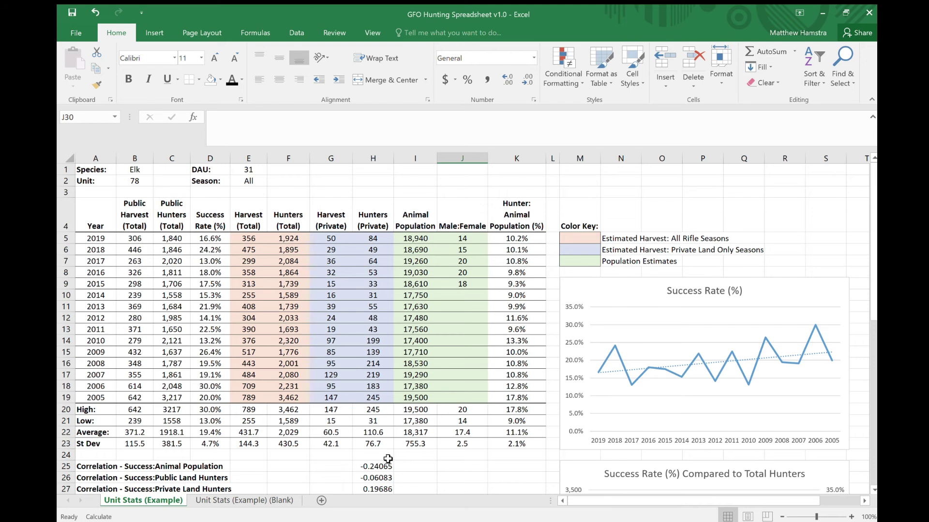
mouse_move(145, 384)
left_mouse_down()
mouse_move(147, 412)
mouse_move(147, 398)
left_mouse_up()
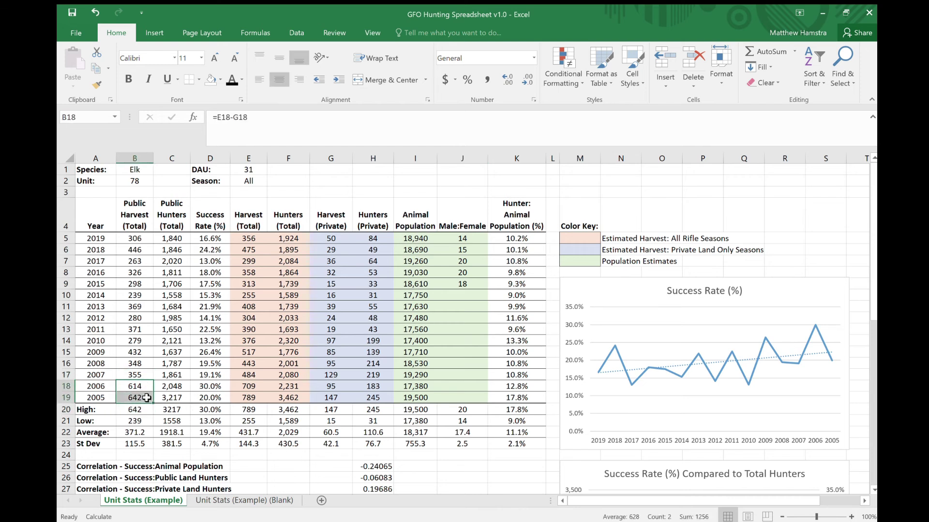
left_click_drag(141, 239, 147, 272)
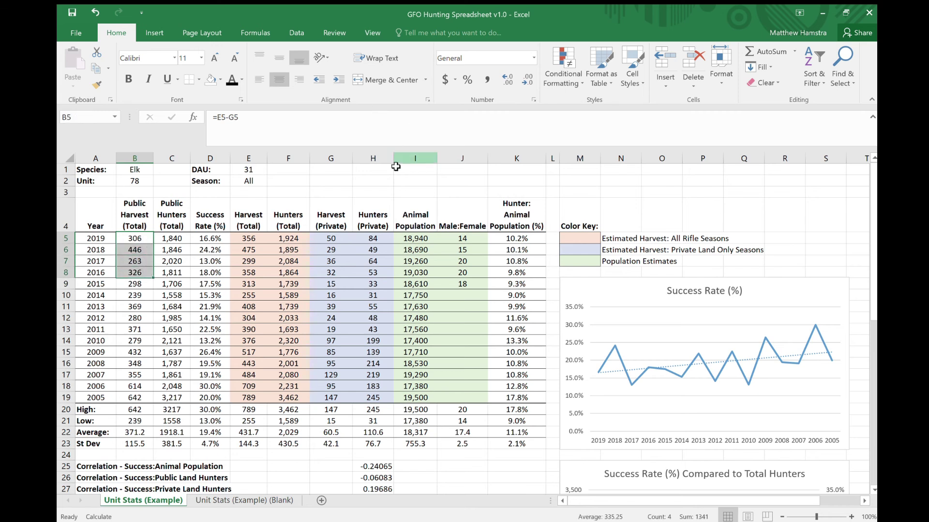
left_click(375, 193)
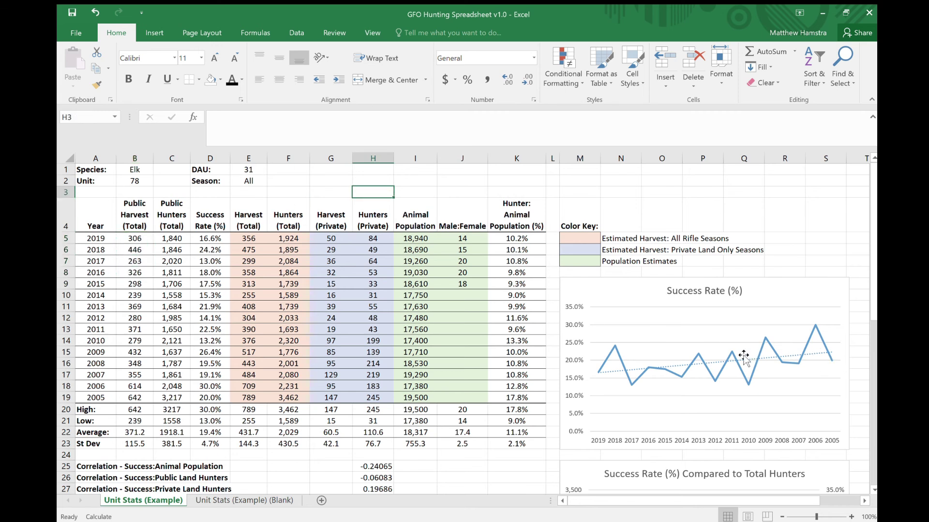
Look over the example sheet's charts once more and return to the yearly statistics table
scroll(634, 381, "down", 10)
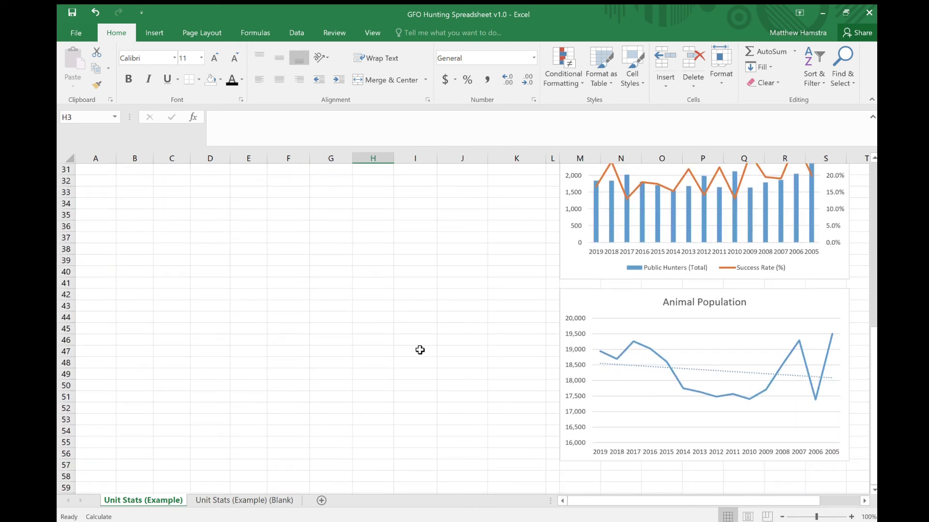
scroll(443, 355, "up", 6)
scroll(445, 357, "up", 4)
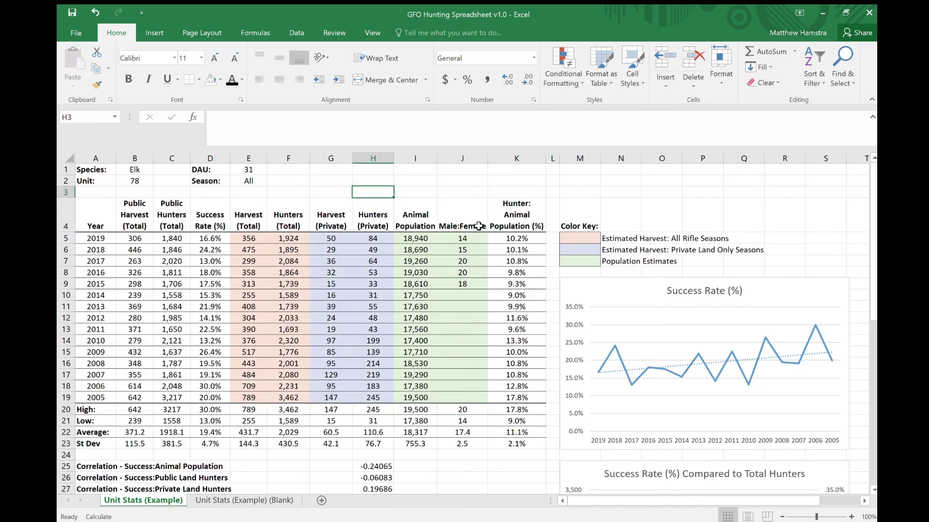
left_click(482, 193)
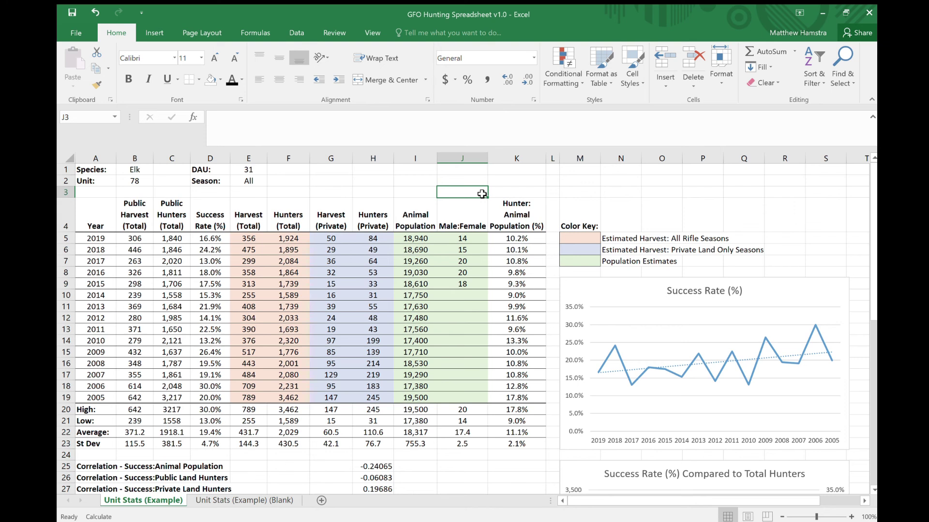